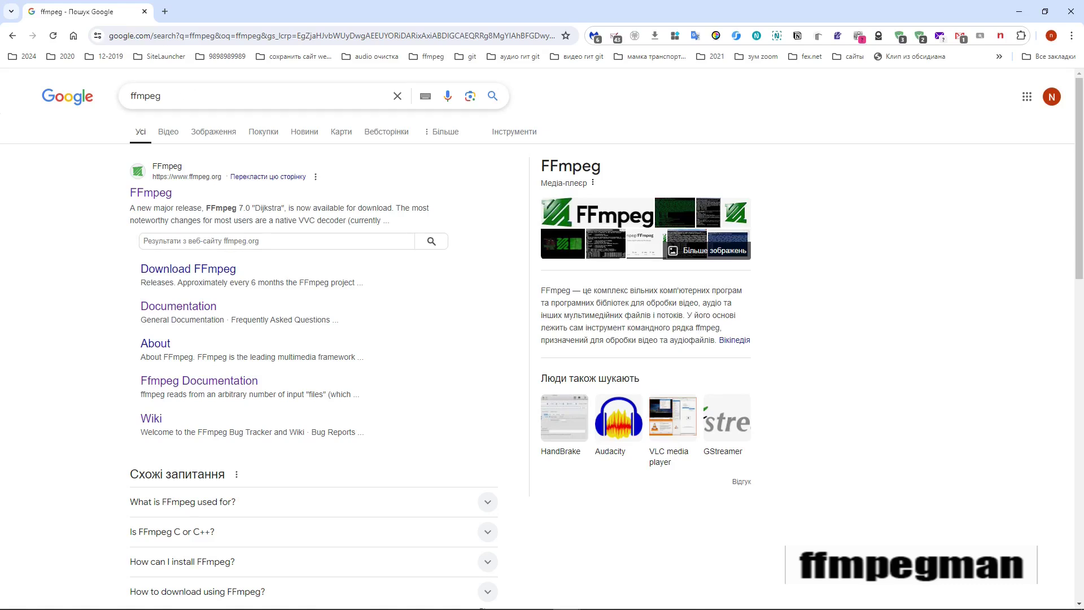
Open the FFmpeg site from the search results and follow its download page to the Windows builds by BtbN.
click(159, 195)
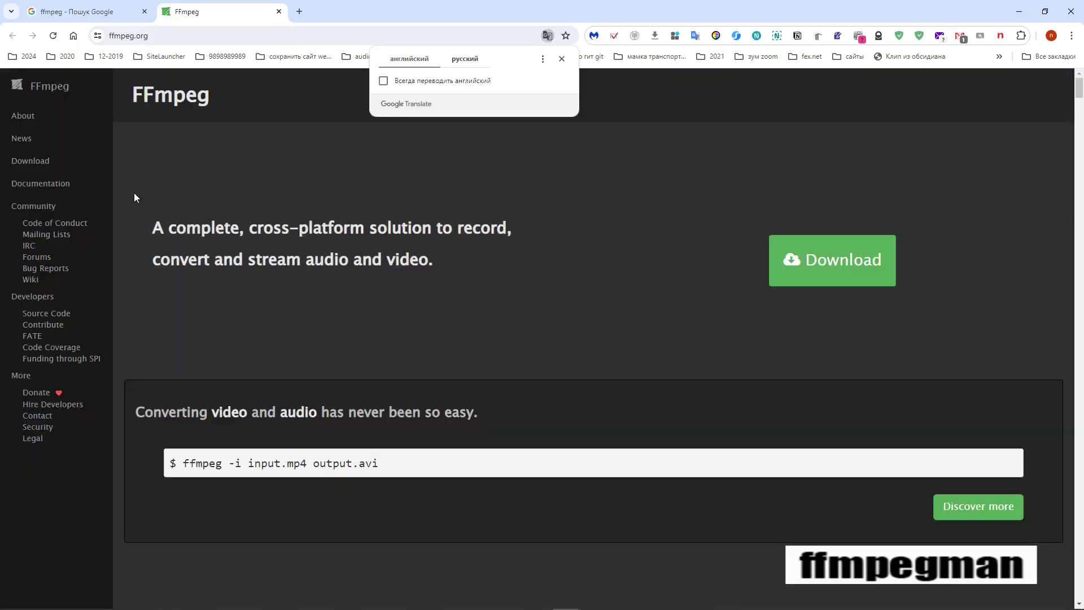
click(35, 162)
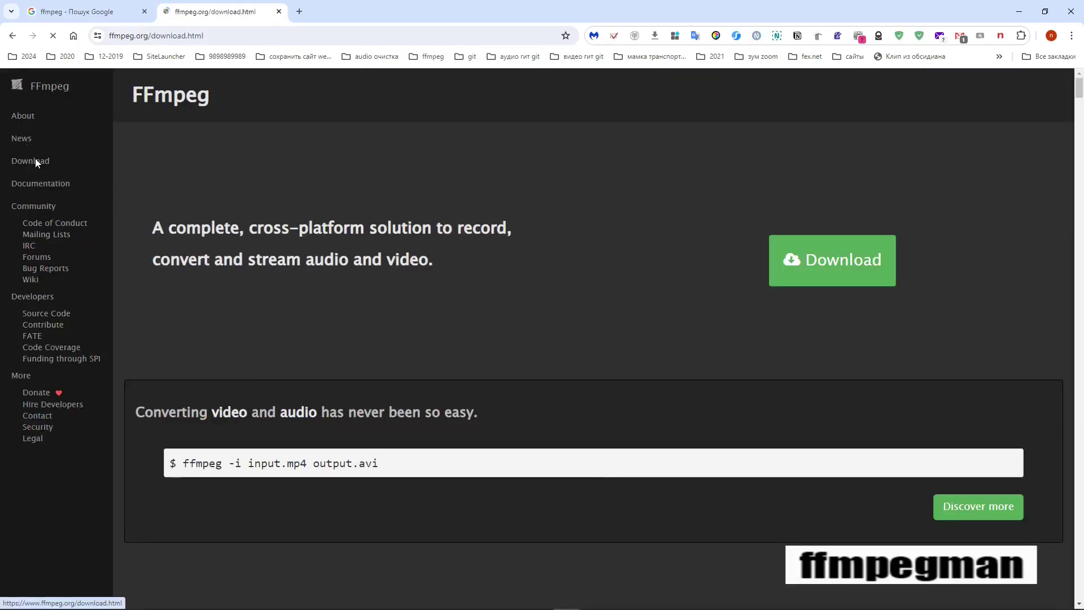
click(361, 402)
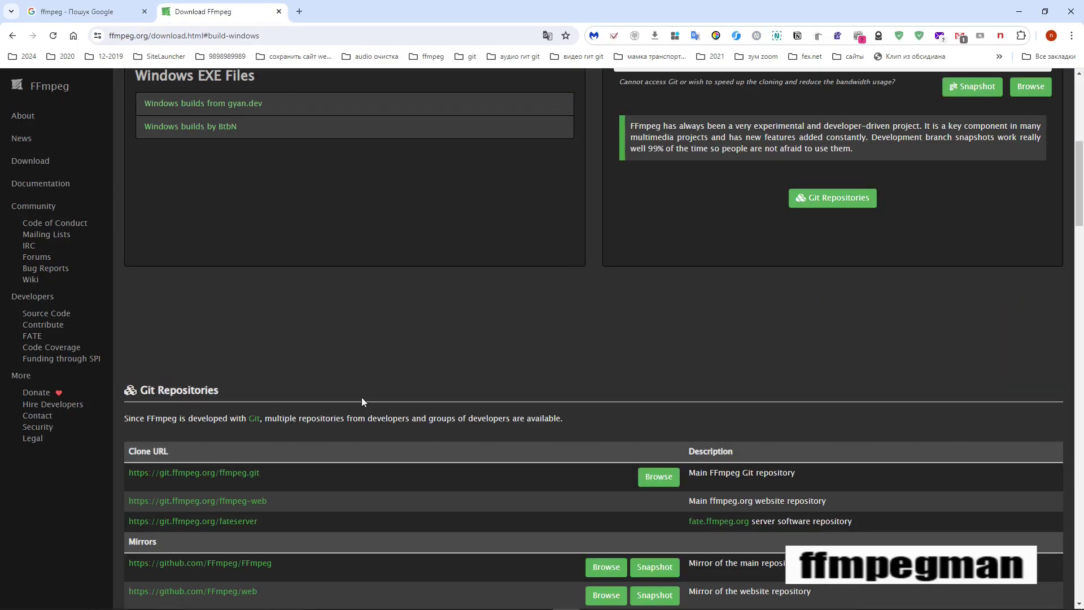
scroll(274, 196, down, 3)
scroll(263, 320, up, 5)
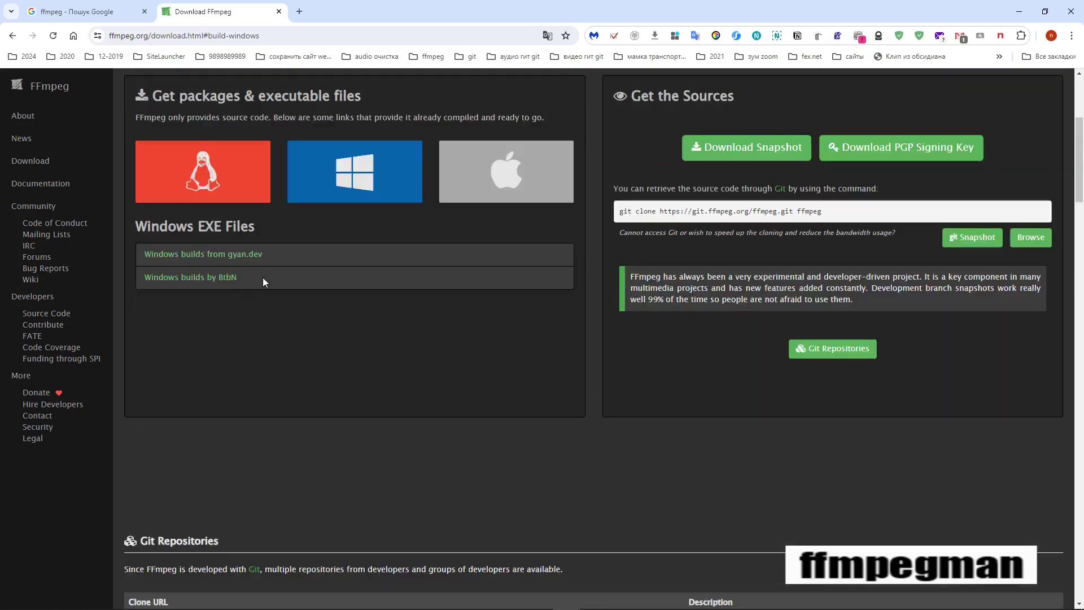
click(227, 278)
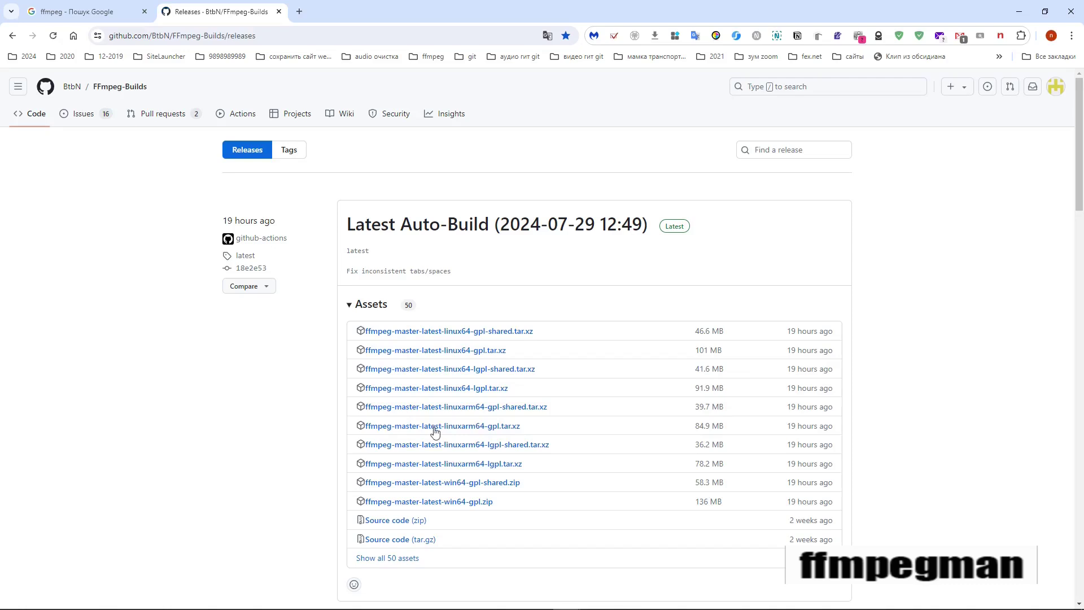
Show all assets of the Latest Auto-Build release and look through the available builds.
drag(1077, 145, 1078, 186)
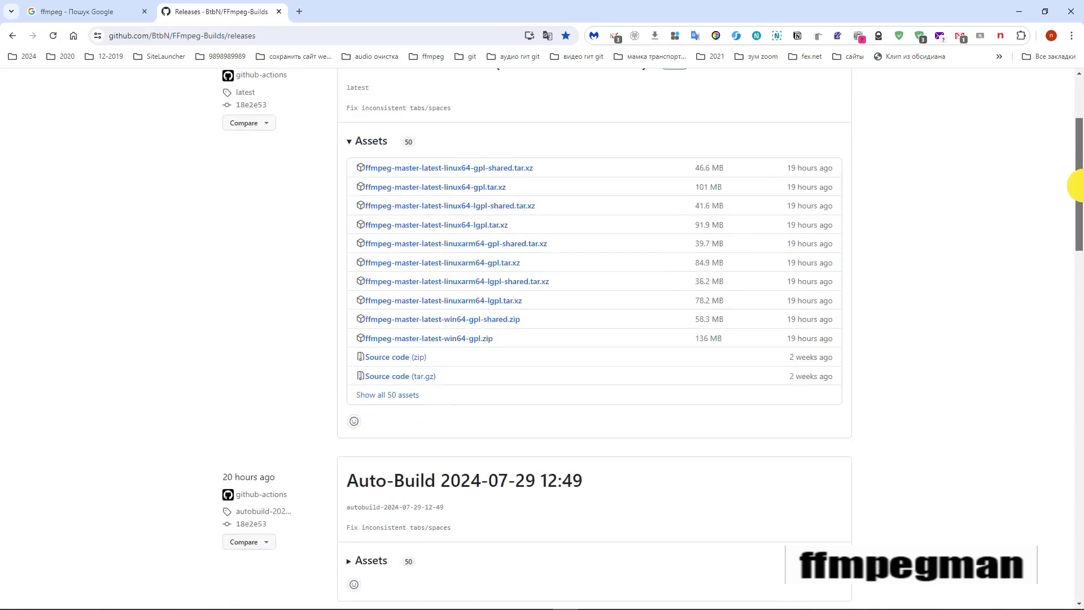
click(398, 396)
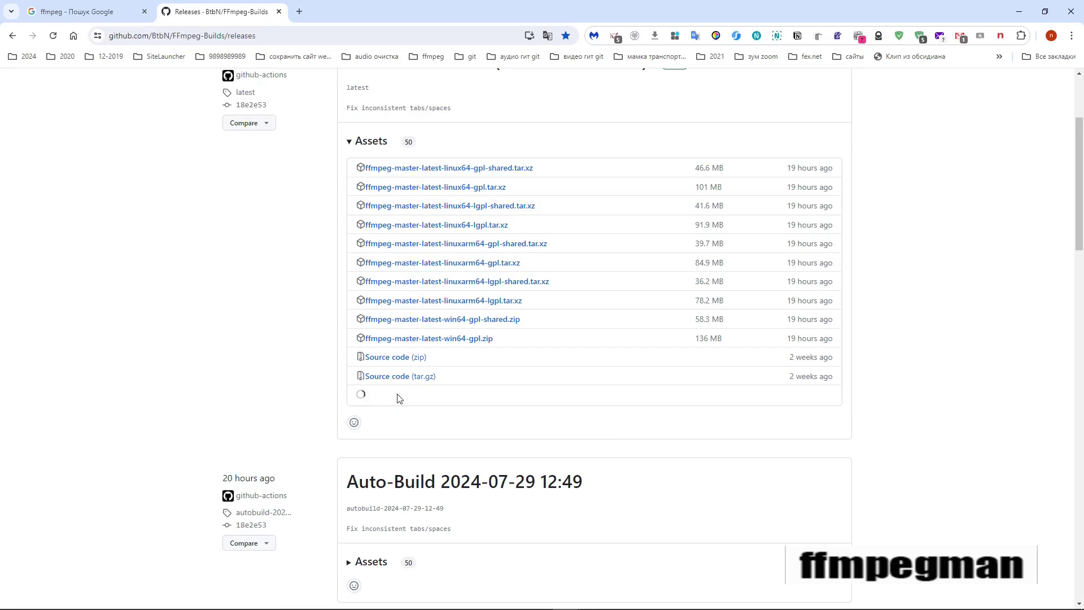
click(1077, 171)
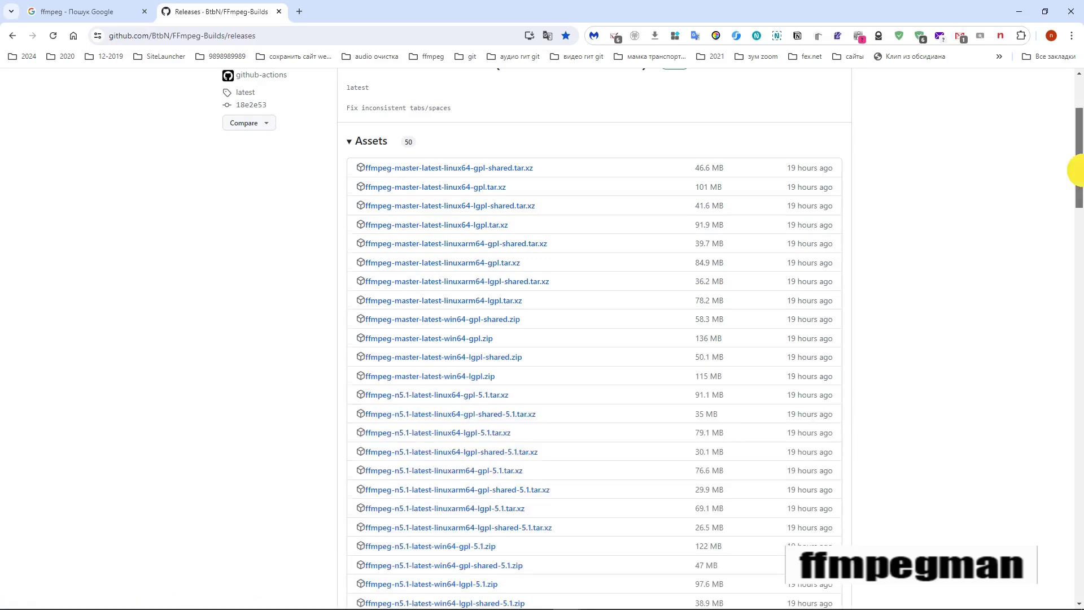
mouse_move(1077, 171)
mouse_down()
mouse_move(1077, 218)
mouse_move(1077, 164)
mouse_up()
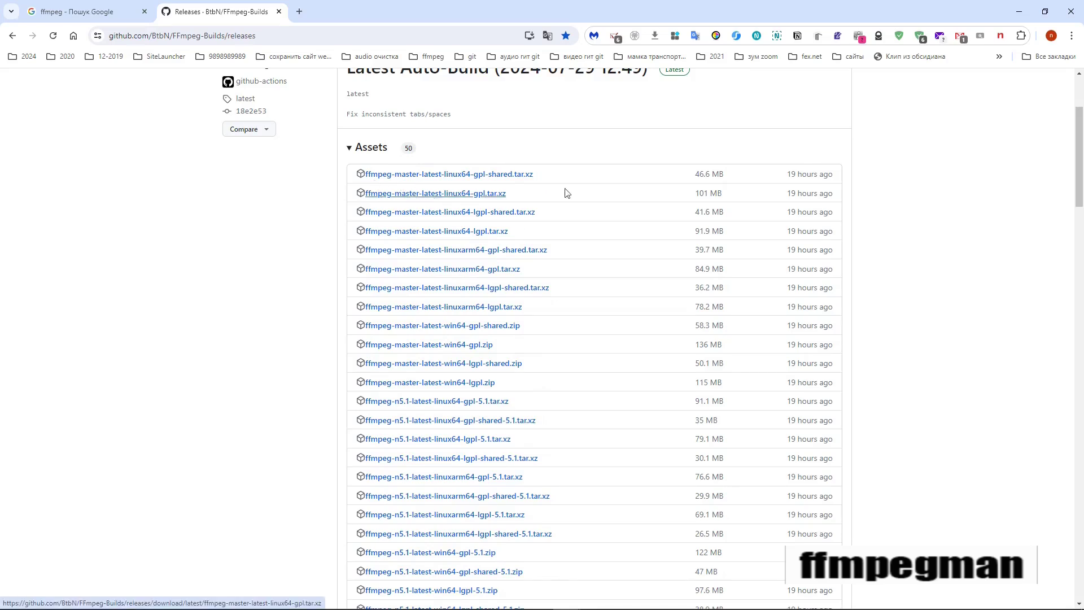
drag(1078, 129, 1077, 189)
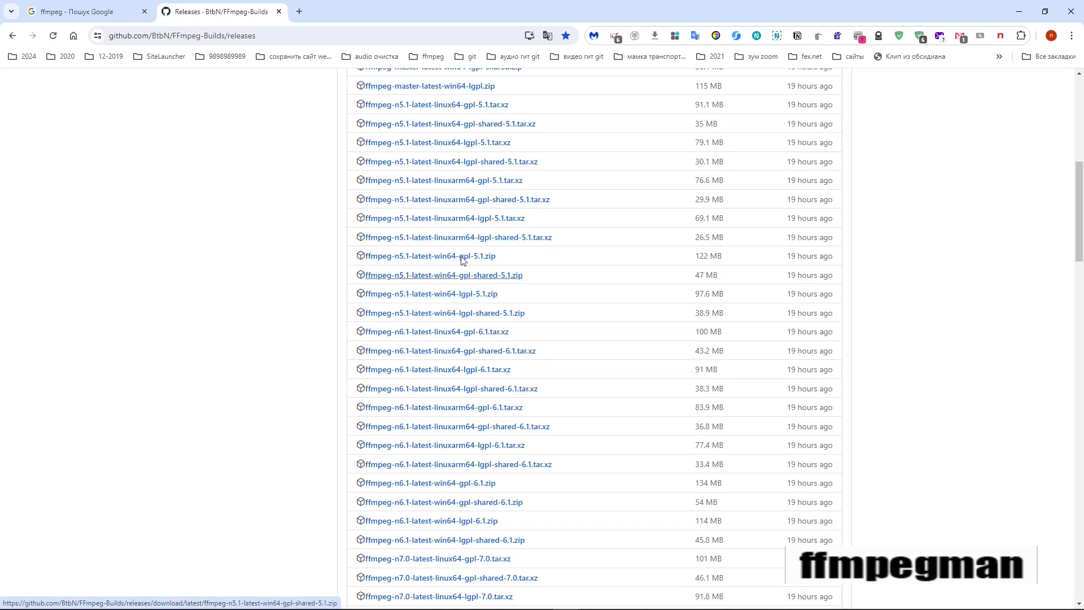
scroll(399, 213, up, 8)
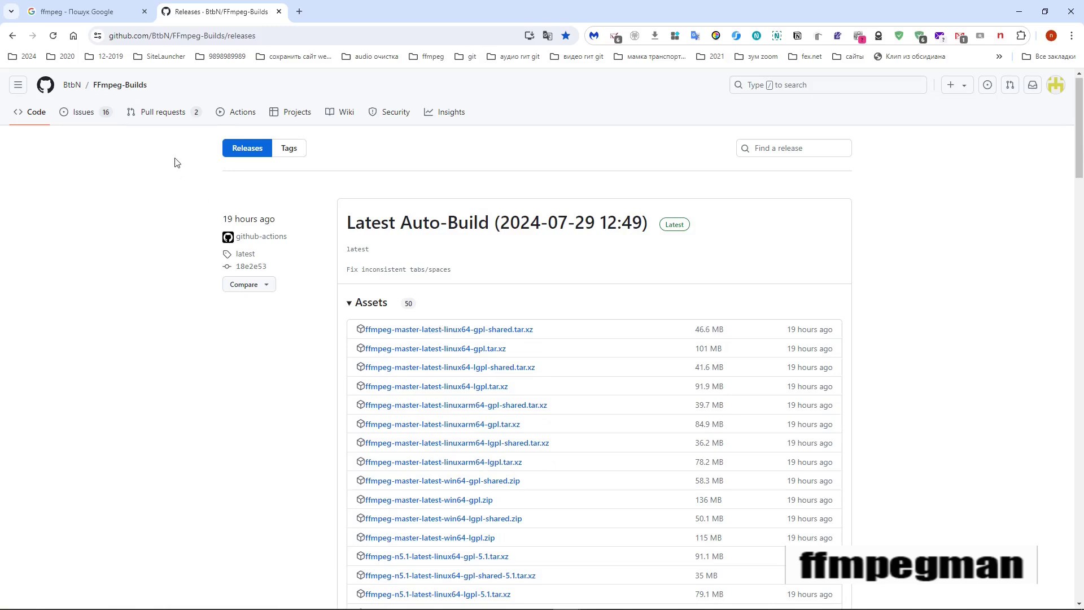
Open the FFmpeg-Builds repository page and translate its README section on targets, variants and addins into Russian.
click(117, 86)
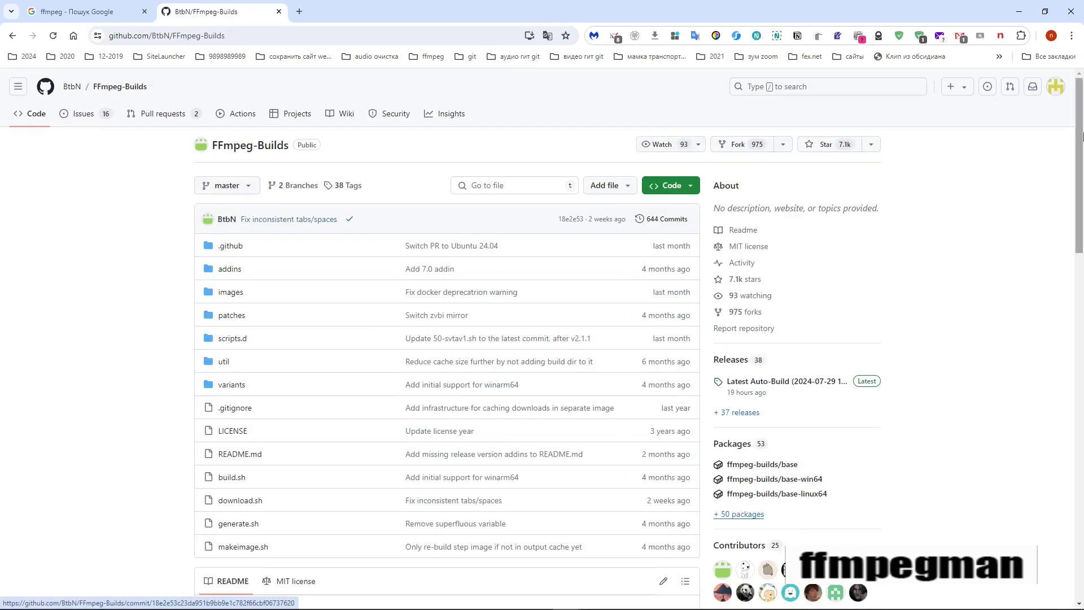
drag(1077, 226, 1077, 587)
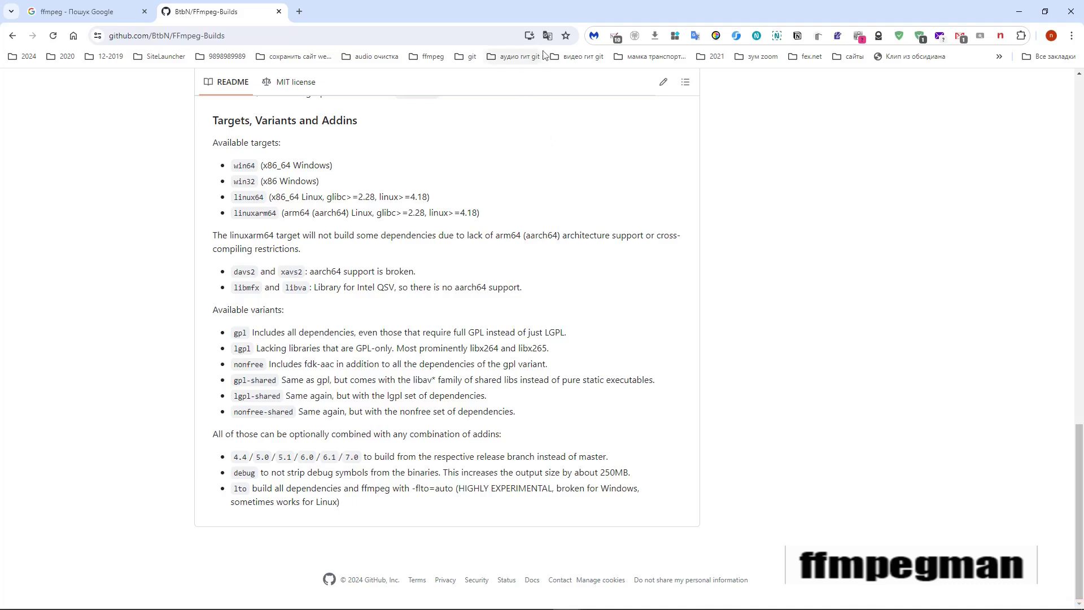
click(547, 36)
click(480, 57)
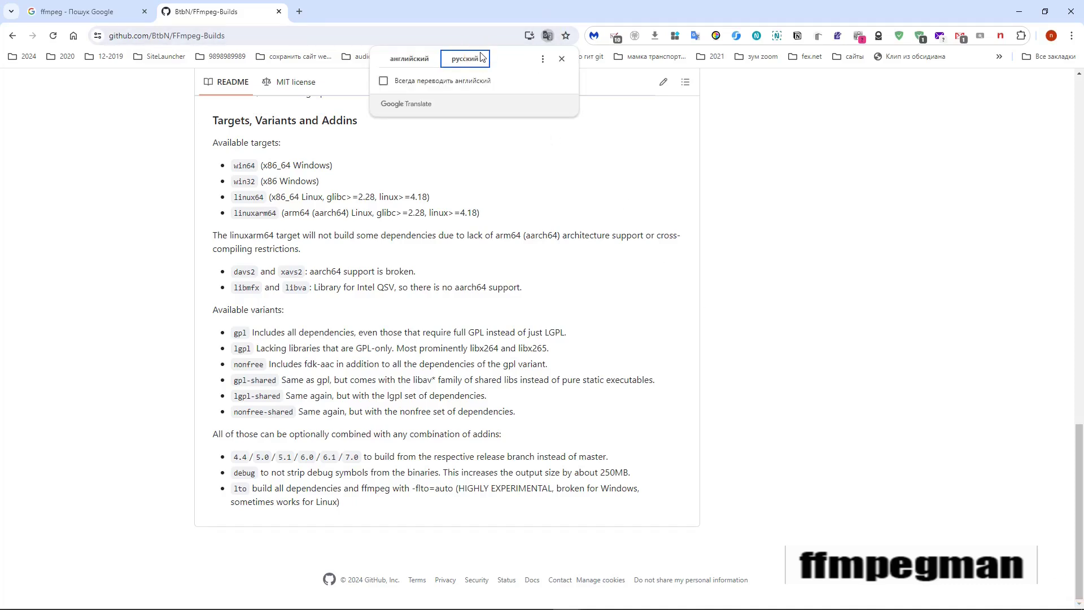
click(489, 309)
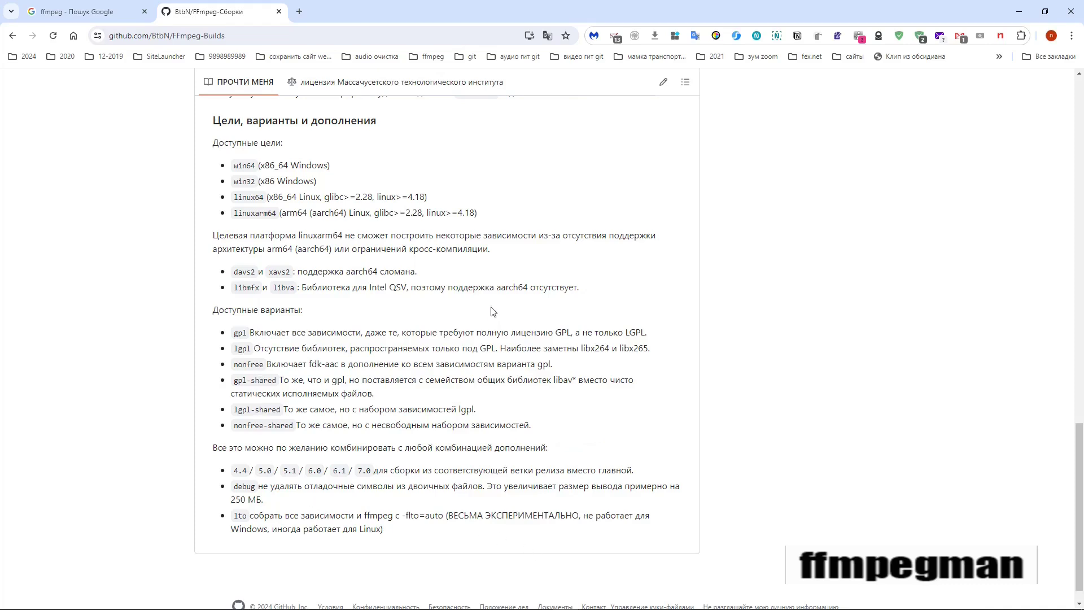
Open the latest auto-build release and download ffmpeg-n6.1-latest-win64-gpl-6.1.zip.
scroll(493, 311, up, 15)
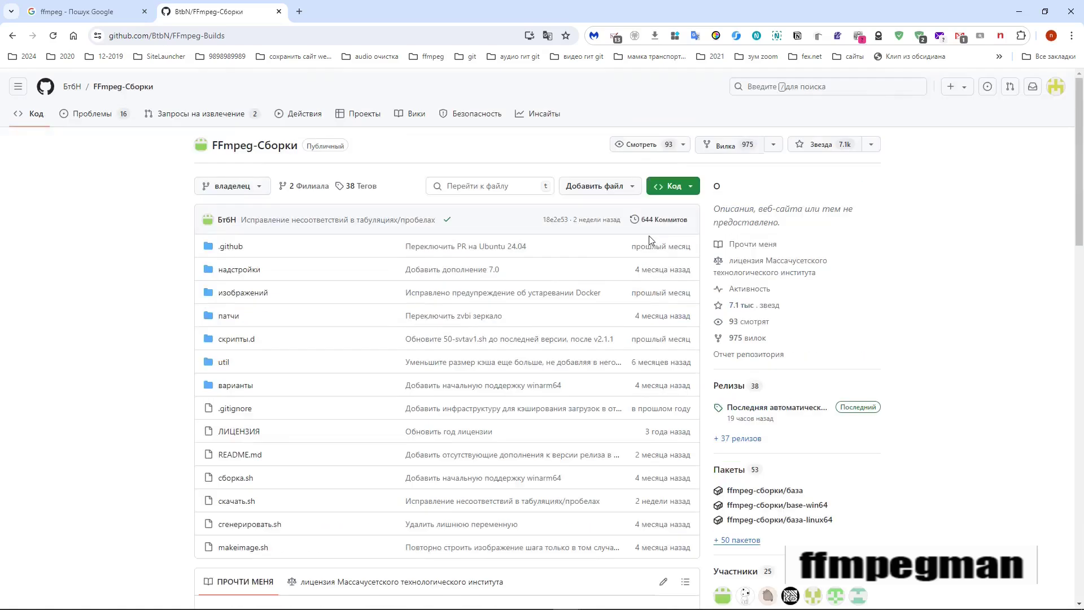
click(782, 407)
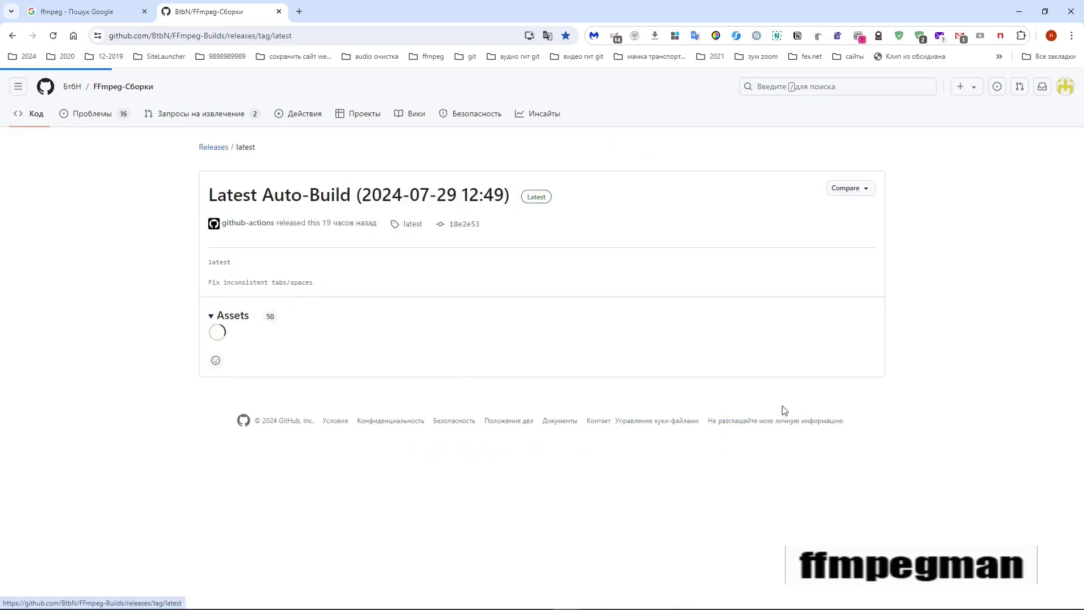
scroll(794, 394, down, 13)
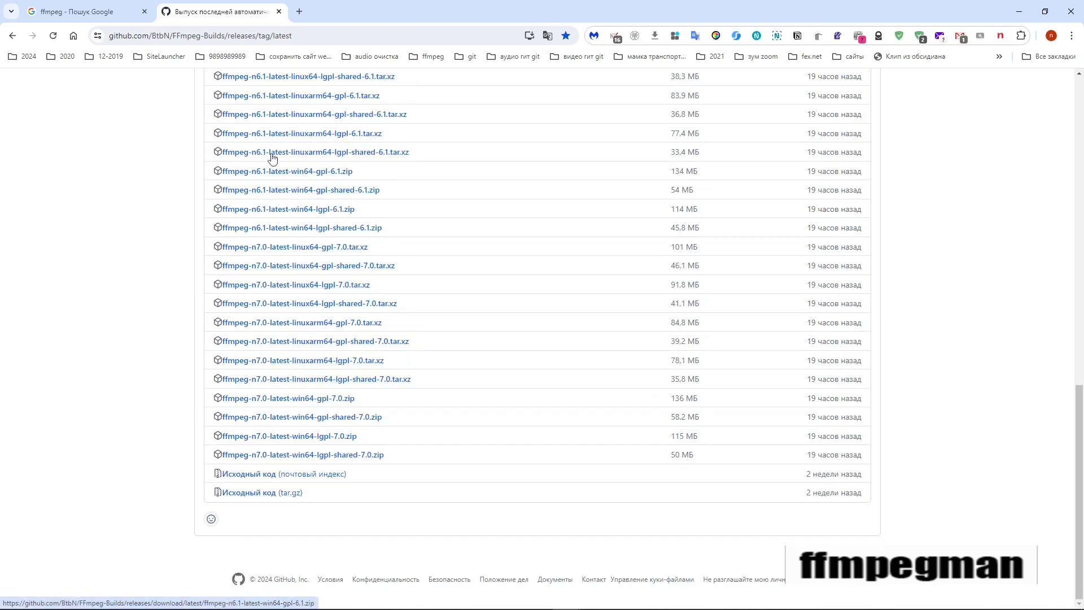
scroll(272, 157, up, 3)
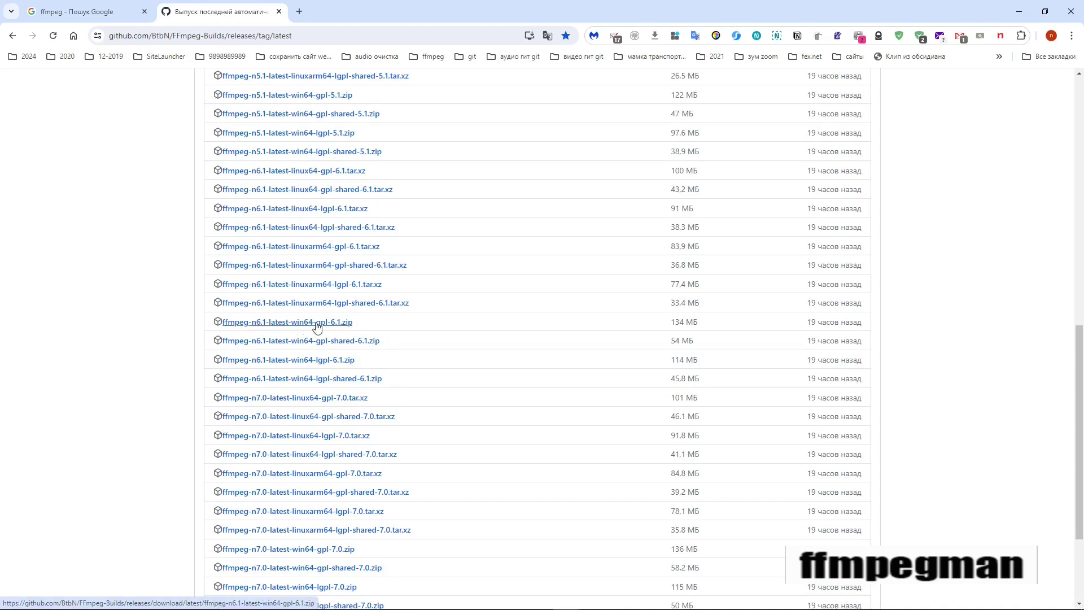
click(274, 326)
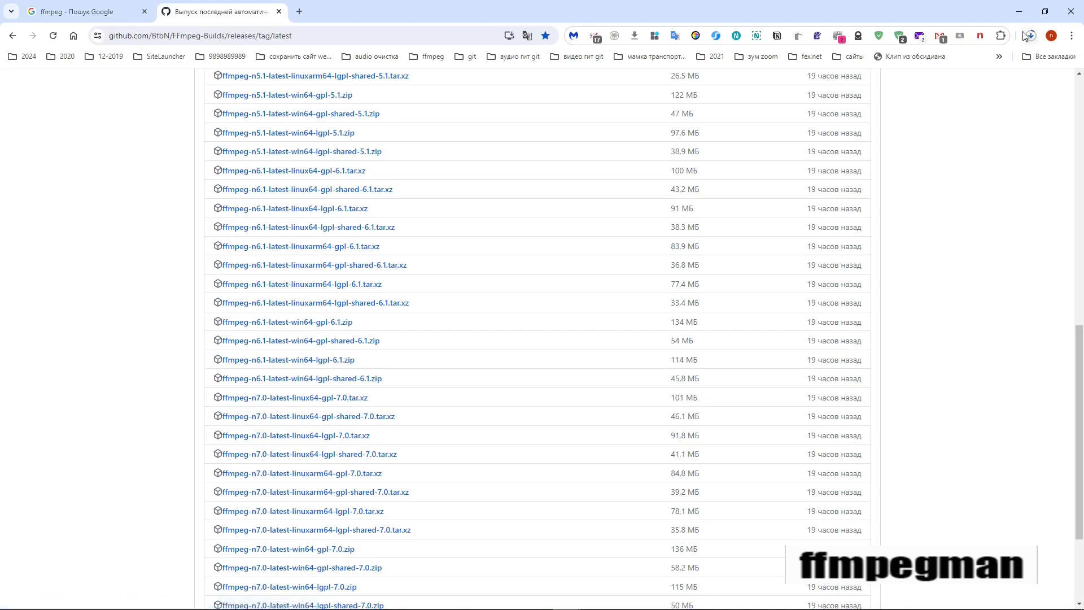
click(1028, 36)
Search Windows for "из", open the system environment variables setting, and move its dialog toward the middle of the screen.
click(43, 602)
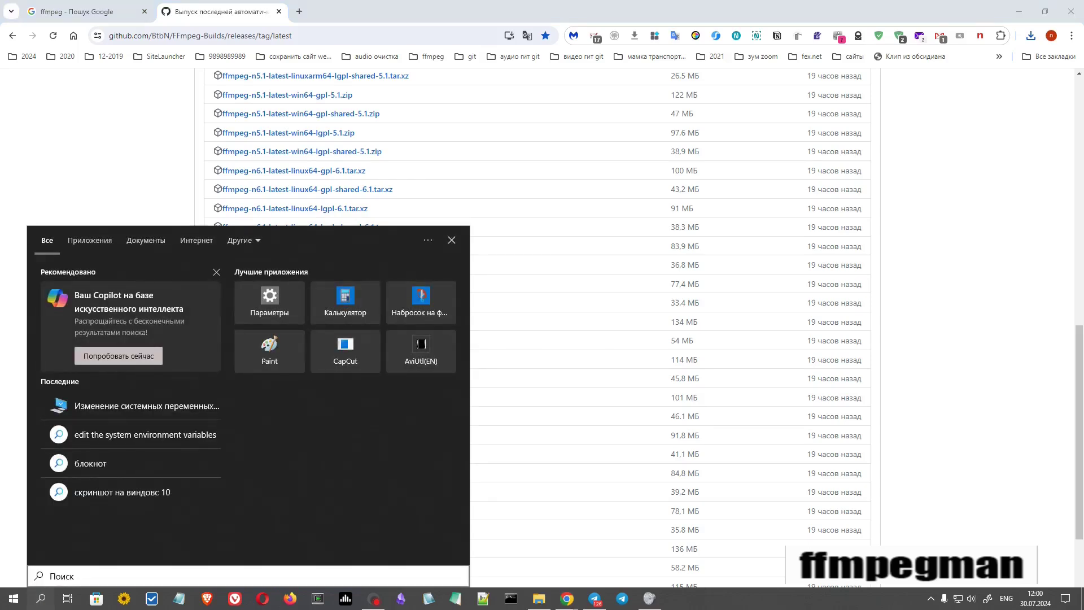
text(b)
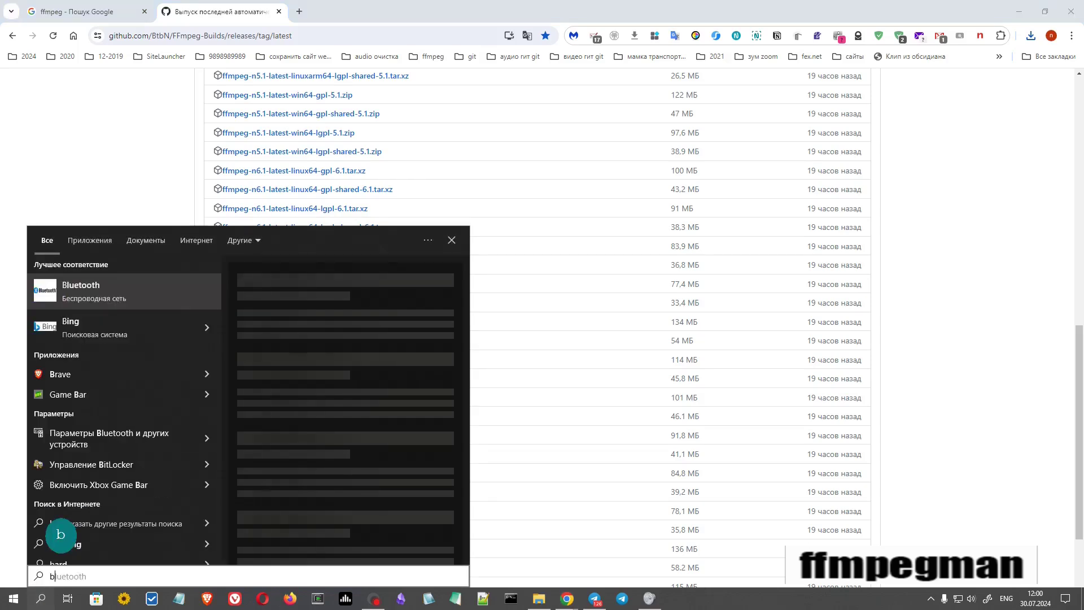
text(p)
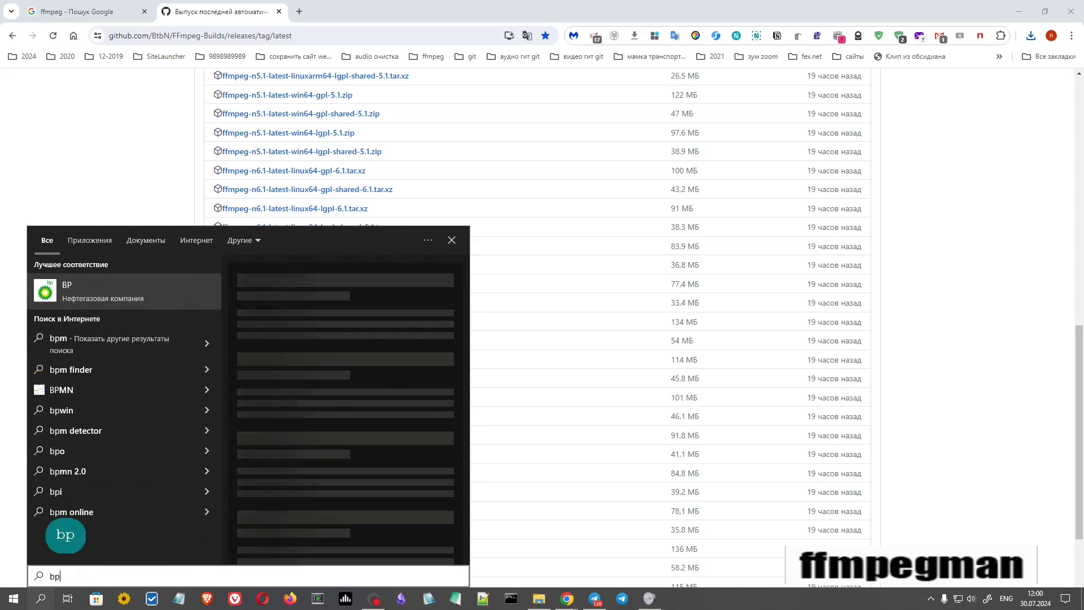
key(alt+shift)
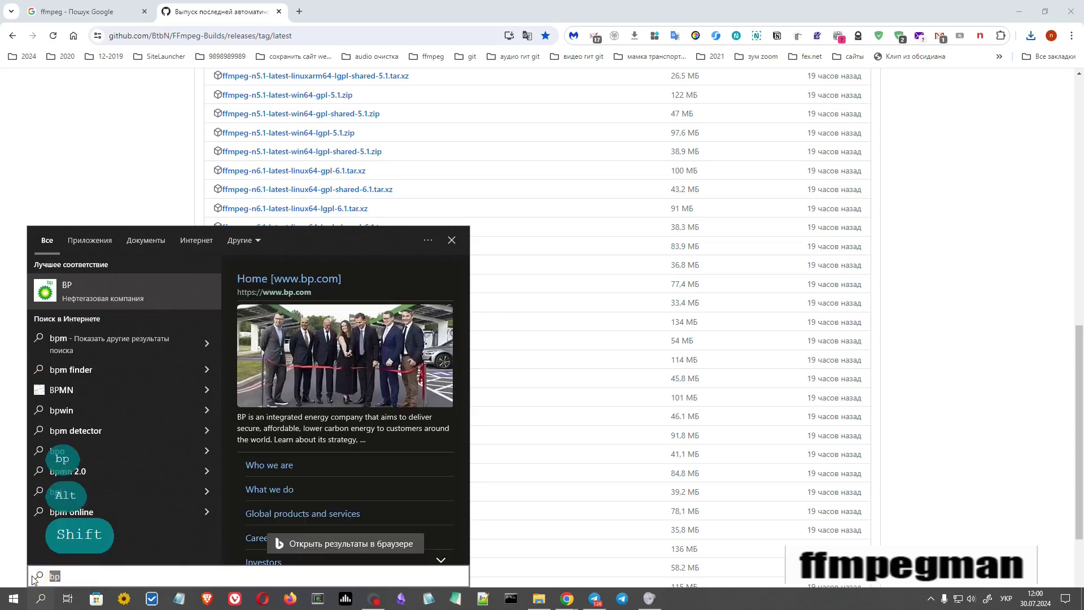
text(из)
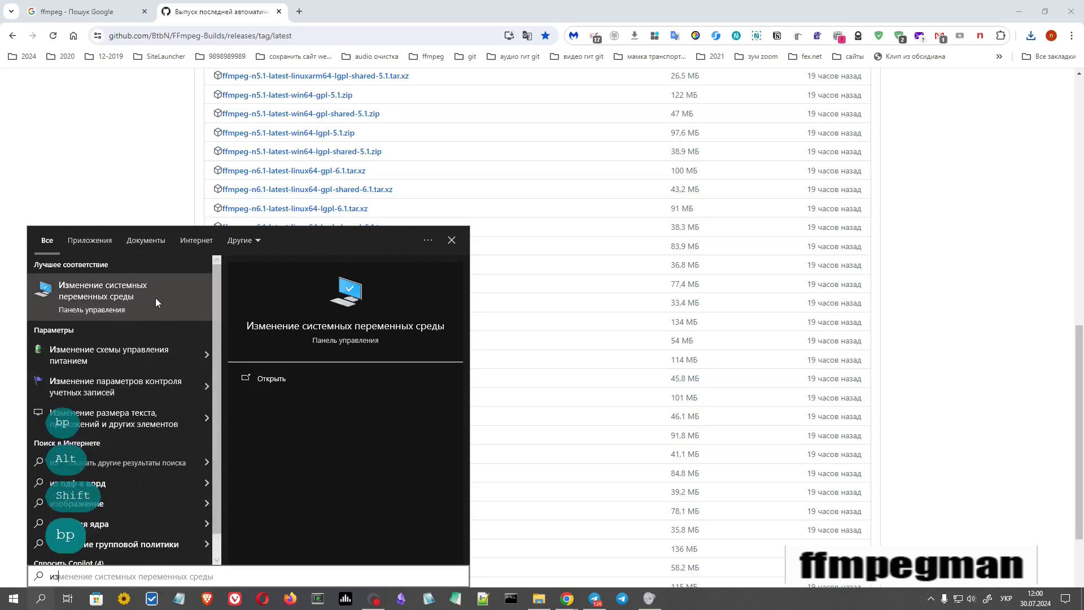
click(116, 294)
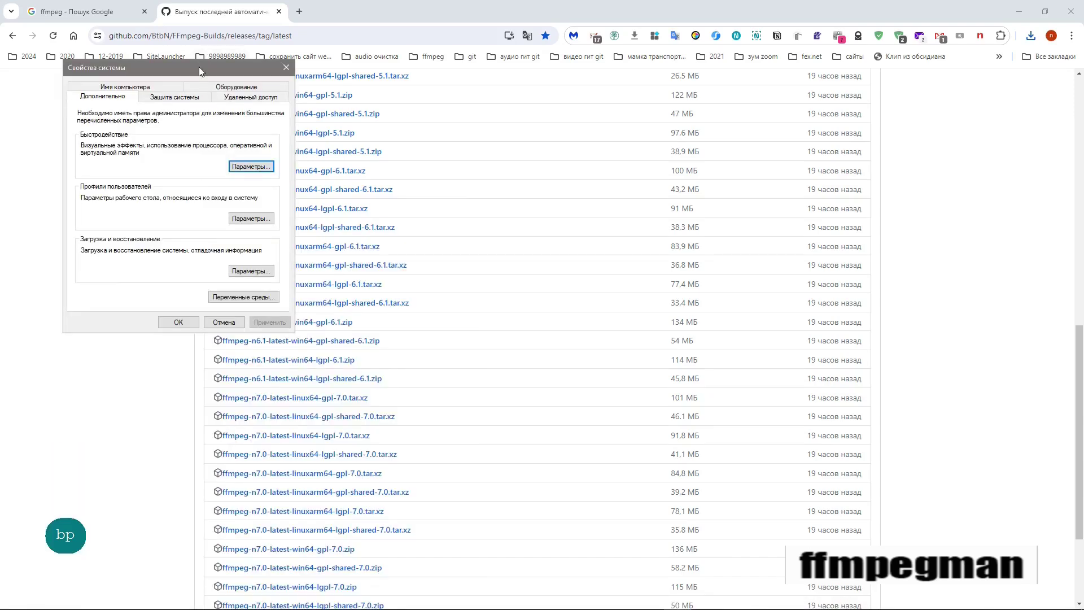
drag(199, 67, 547, 107)
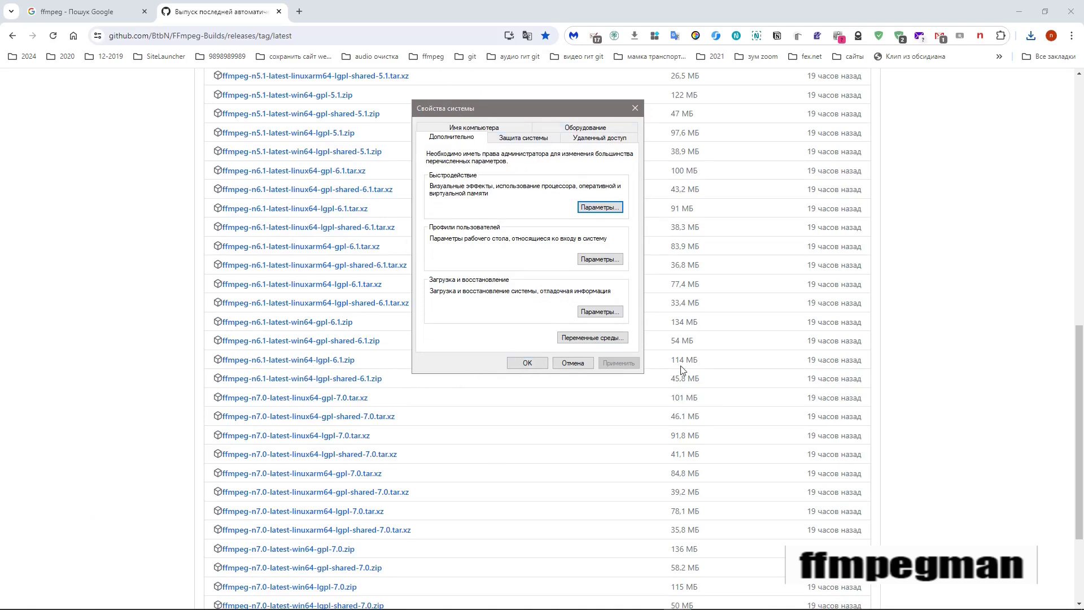
Open the user's Path variable, select its entry "D:\ffmpeg\все варианты что запускаются новые", and close all dialogs without saving.
click(592, 339)
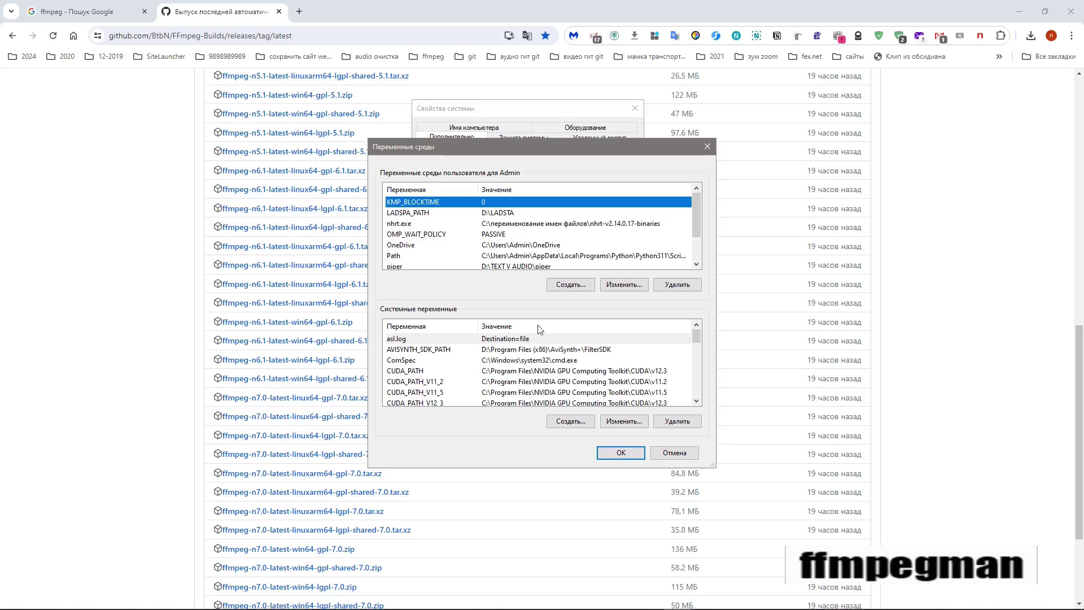
click(404, 257)
click(570, 284)
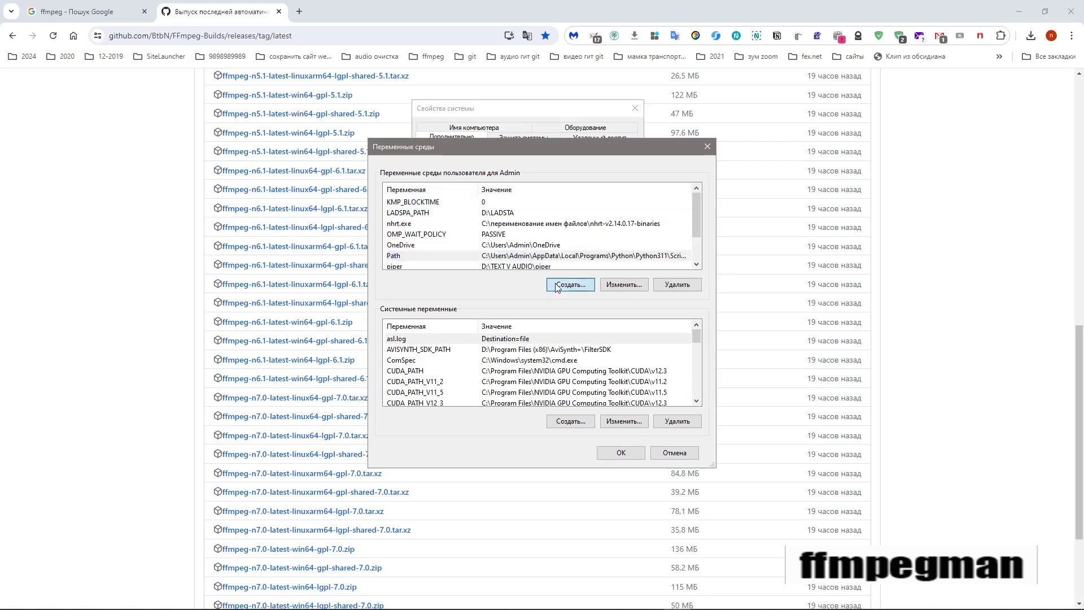
click(677, 335)
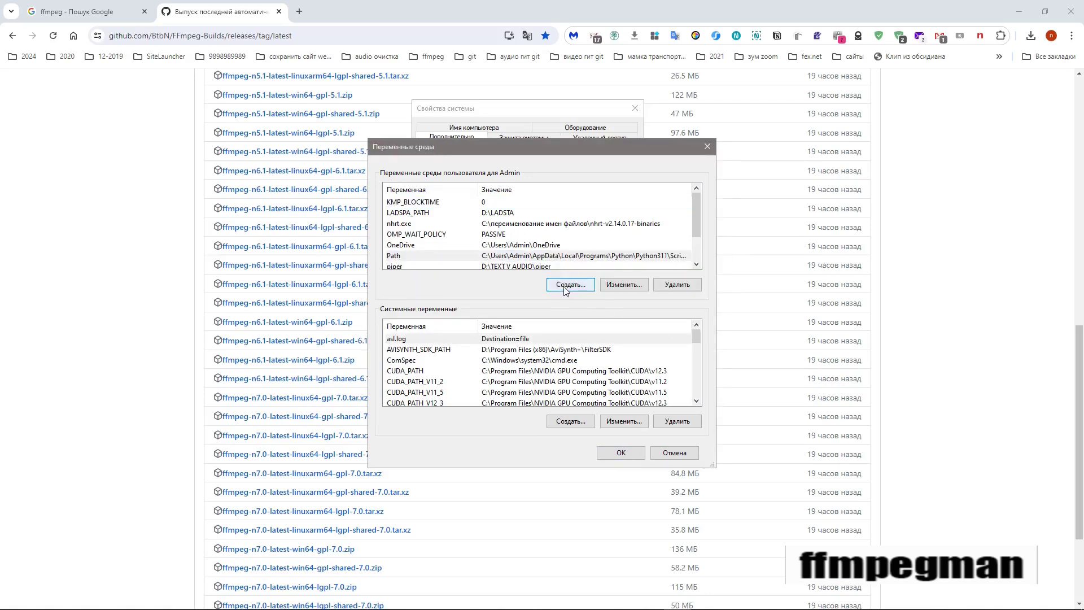
click(606, 286)
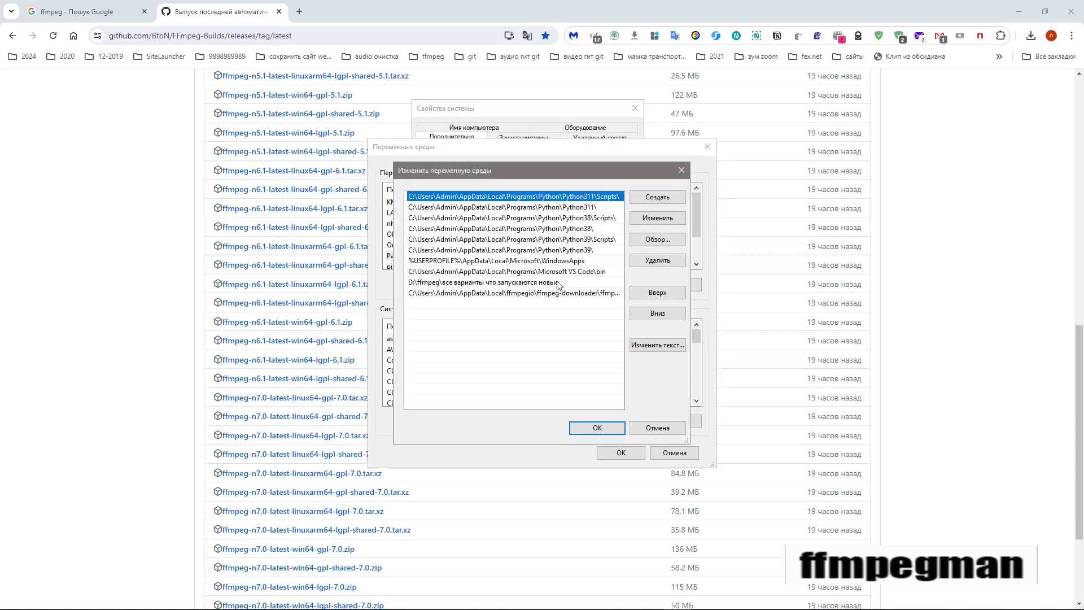
click(415, 284)
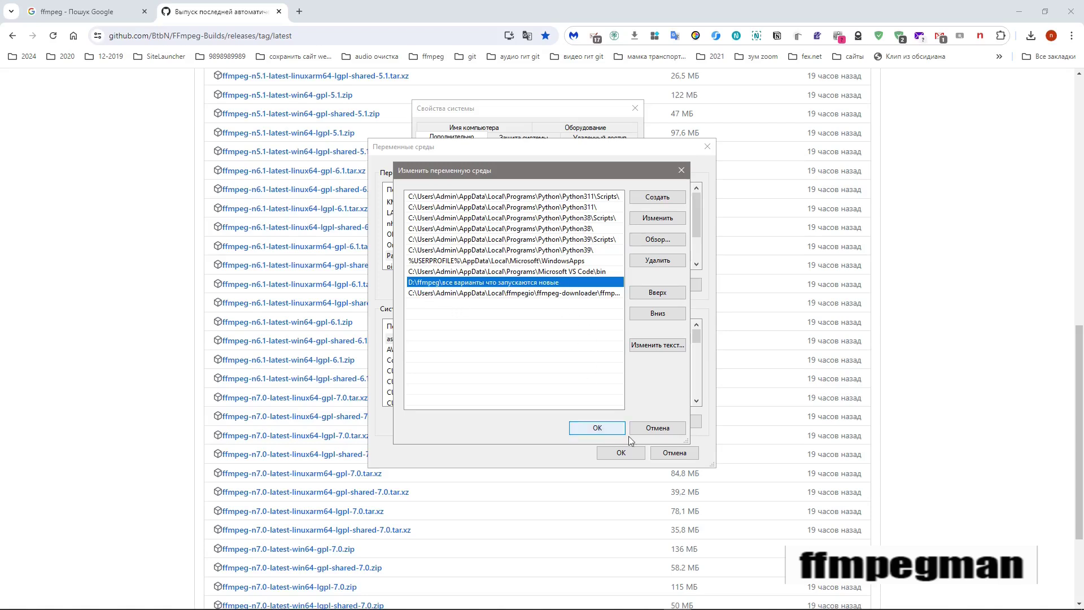
click(677, 429)
click(675, 454)
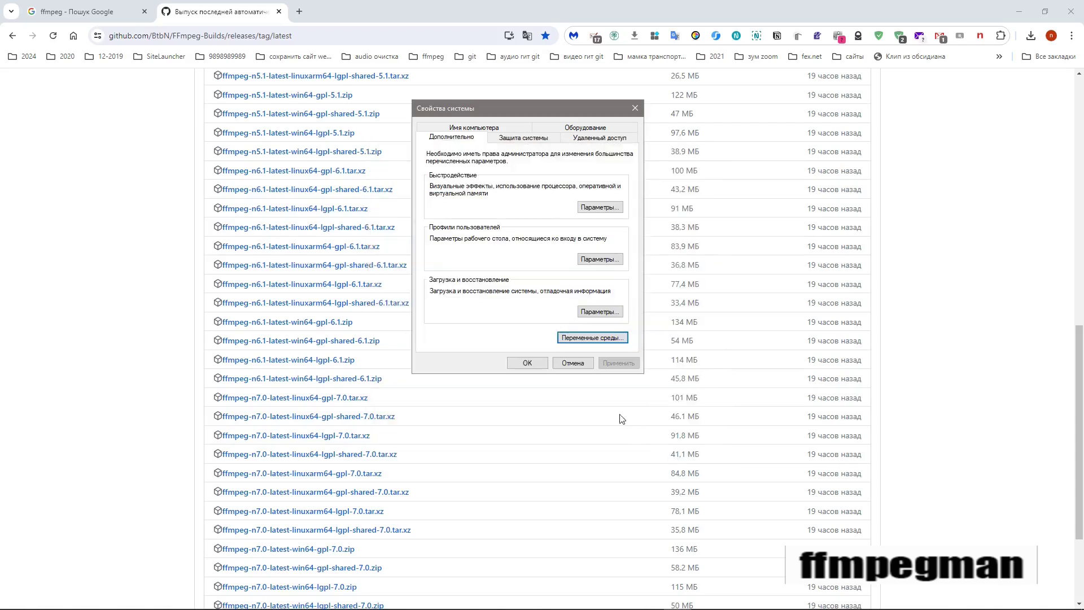
click(591, 366)
Switch to the D:\ffmpeg folder in File Explorer and search Windows for "cmd".
mouse_move(497, 607)
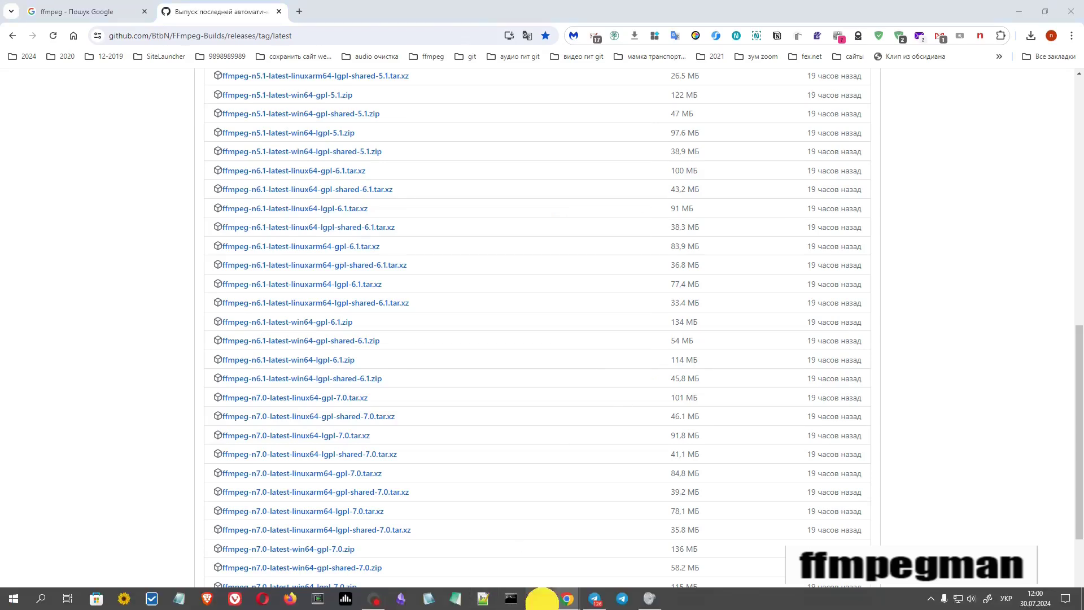
click(539, 600)
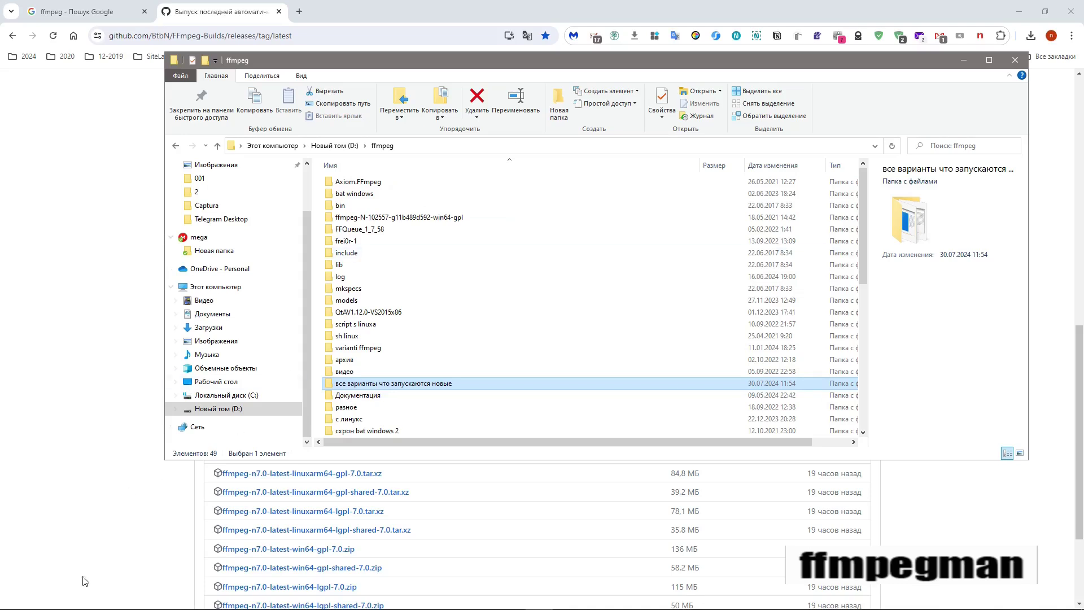
click(13, 599)
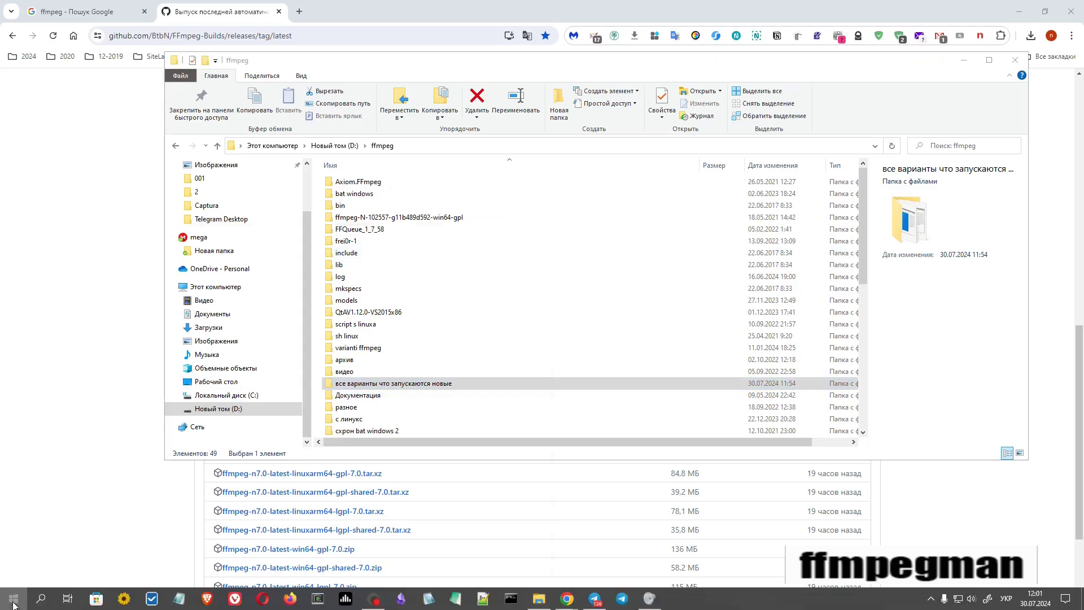
click(41, 597)
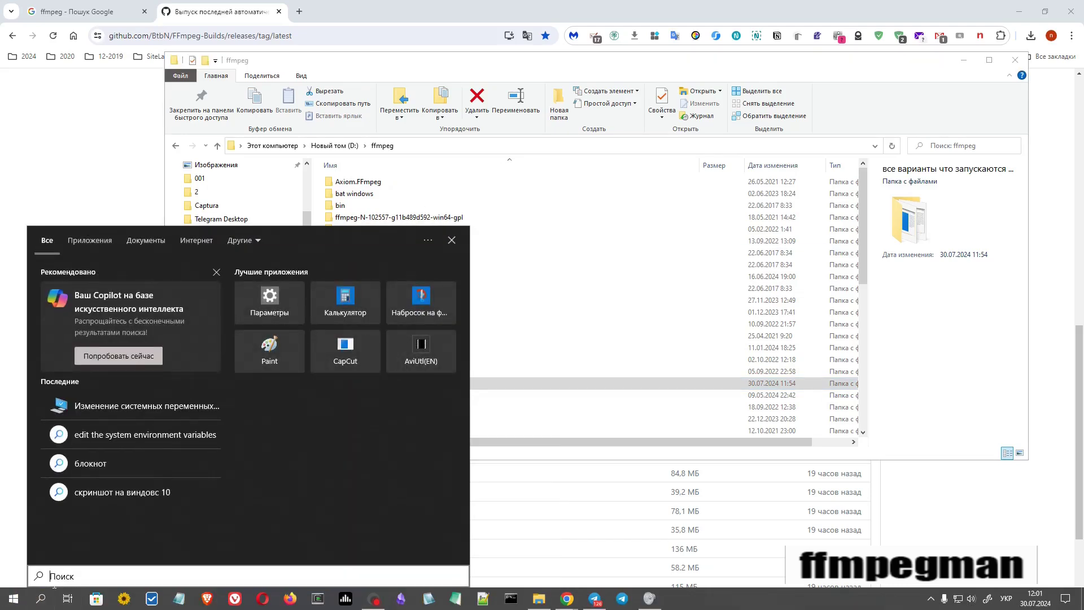
text(сьв)
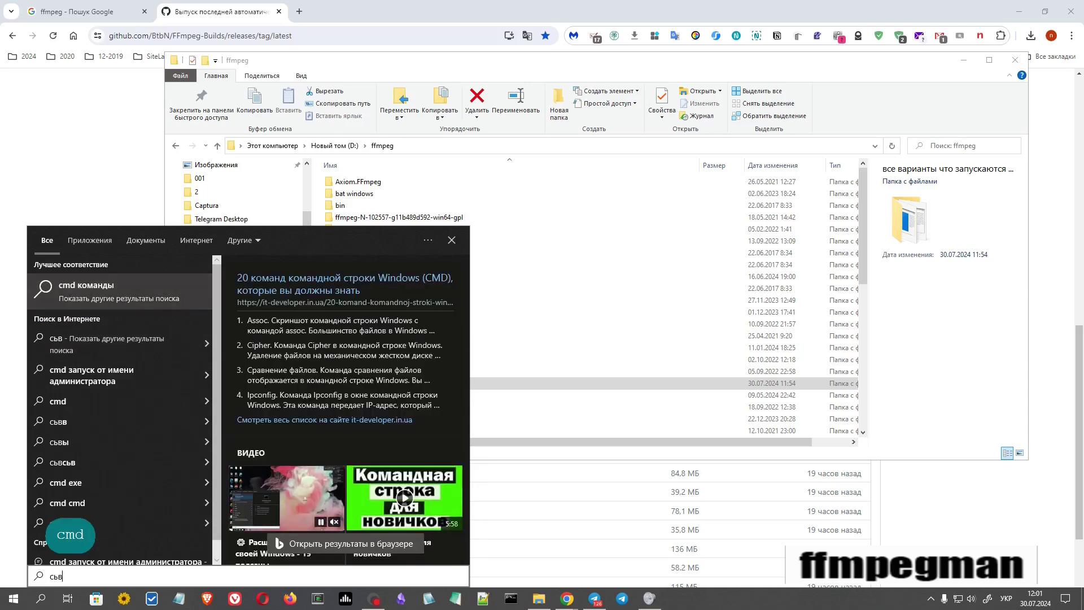
key(ctrl+shift)
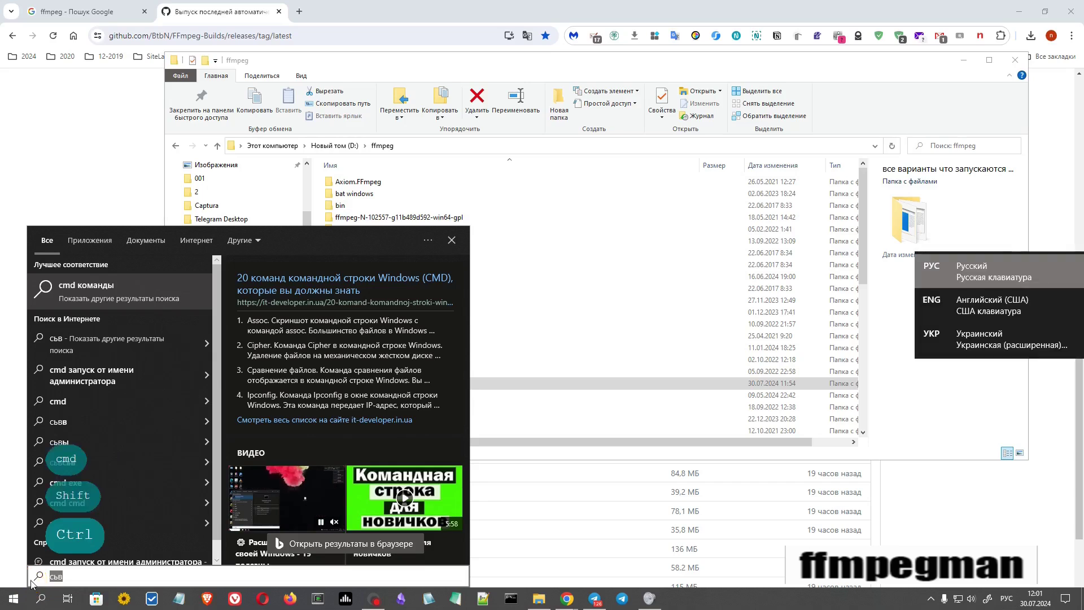
key(ctrl+shift)
key(alt)
text(cm)
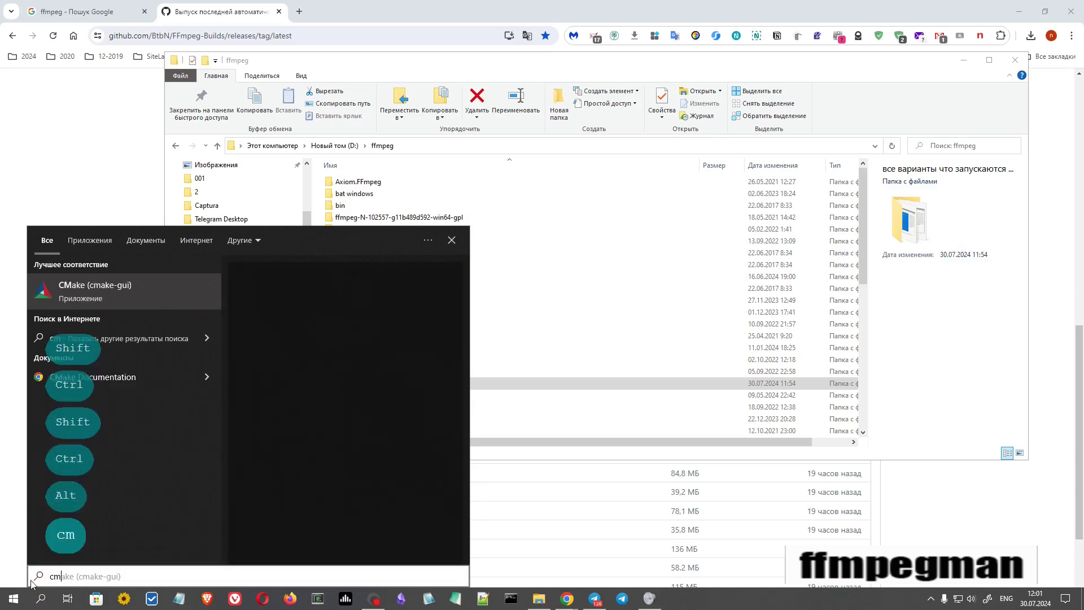
text(d)
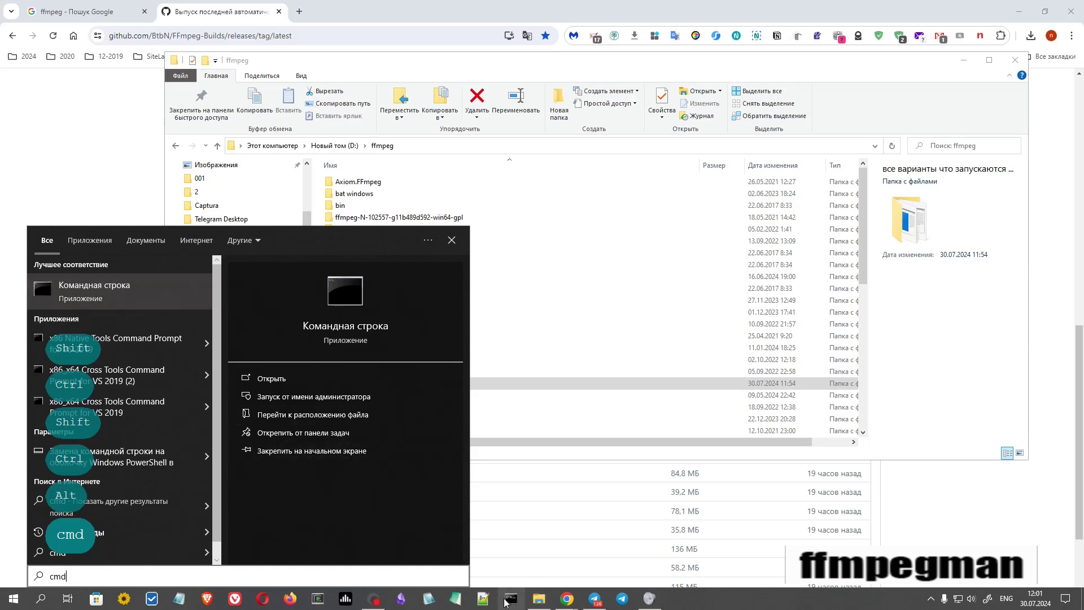
Open a command prompt directly in the D:\ffmpeg folder from File Explorer.
click(672, 140)
click(661, 146)
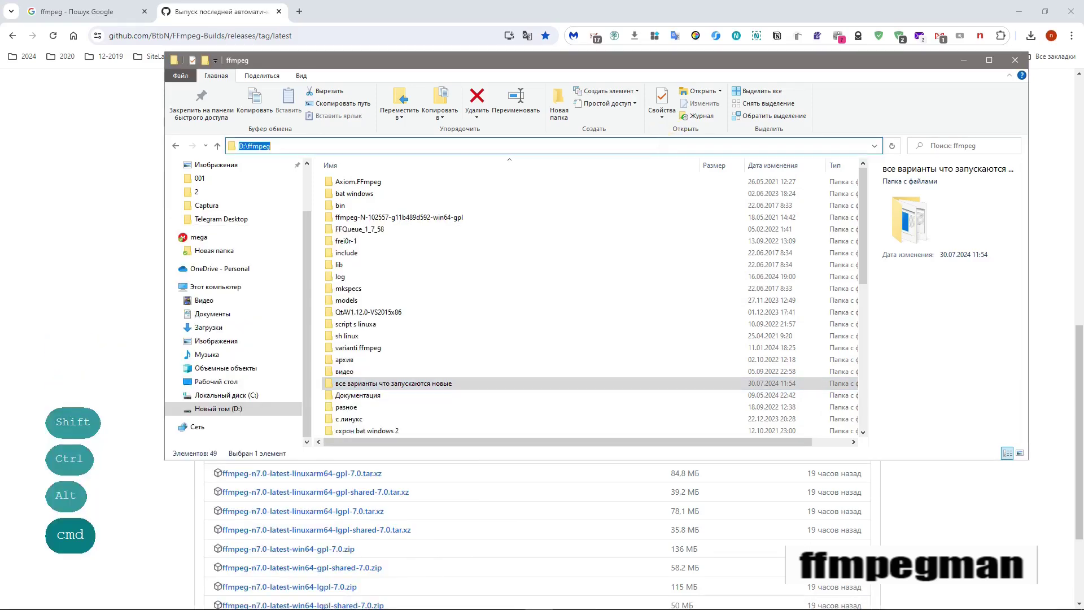
text(cm)
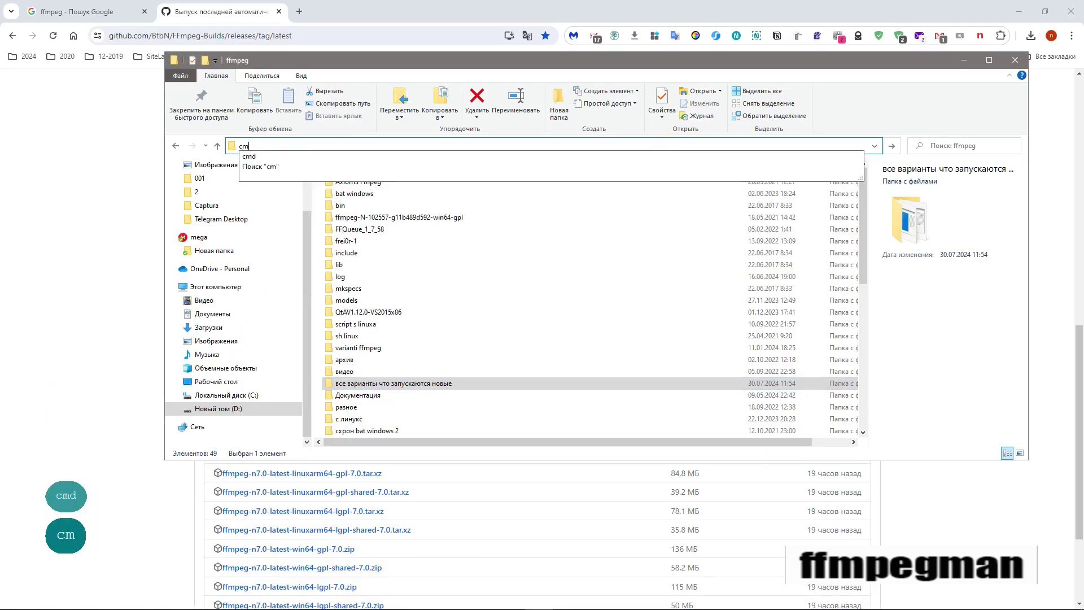
text(d)
key(Return)
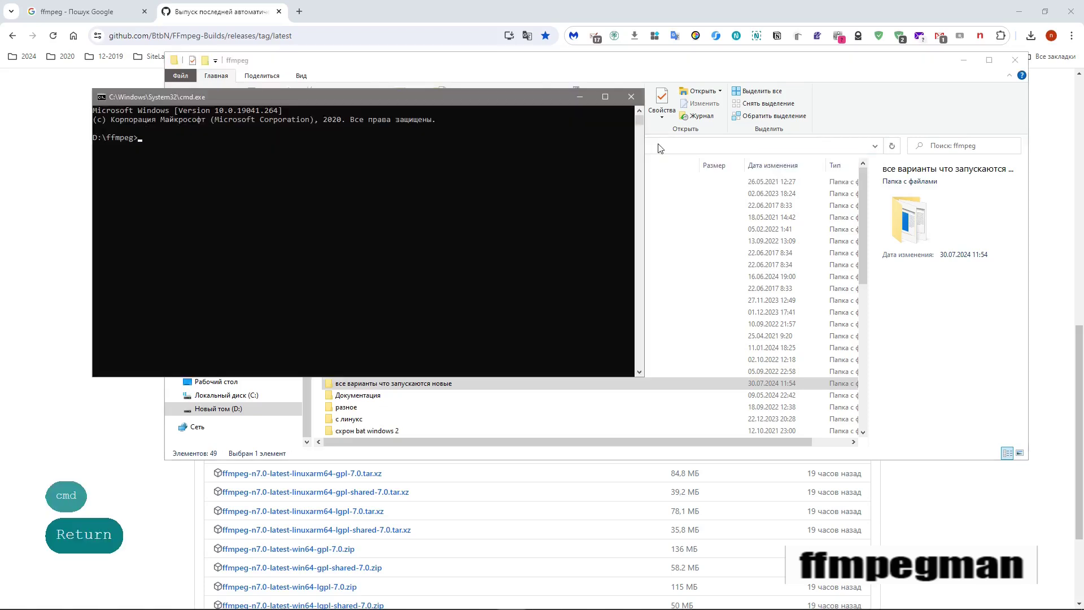
Run the command "ffmpeg" in the command prompt, read through its version and configuration output, and close the prompt.
drag(412, 103, 336, 149)
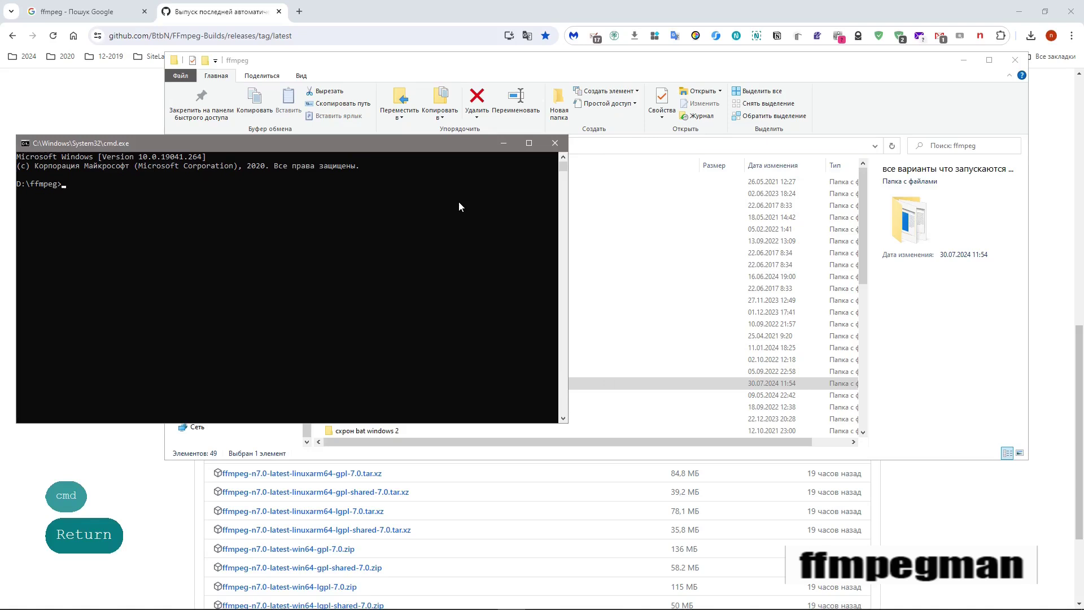
text(ffmpe)
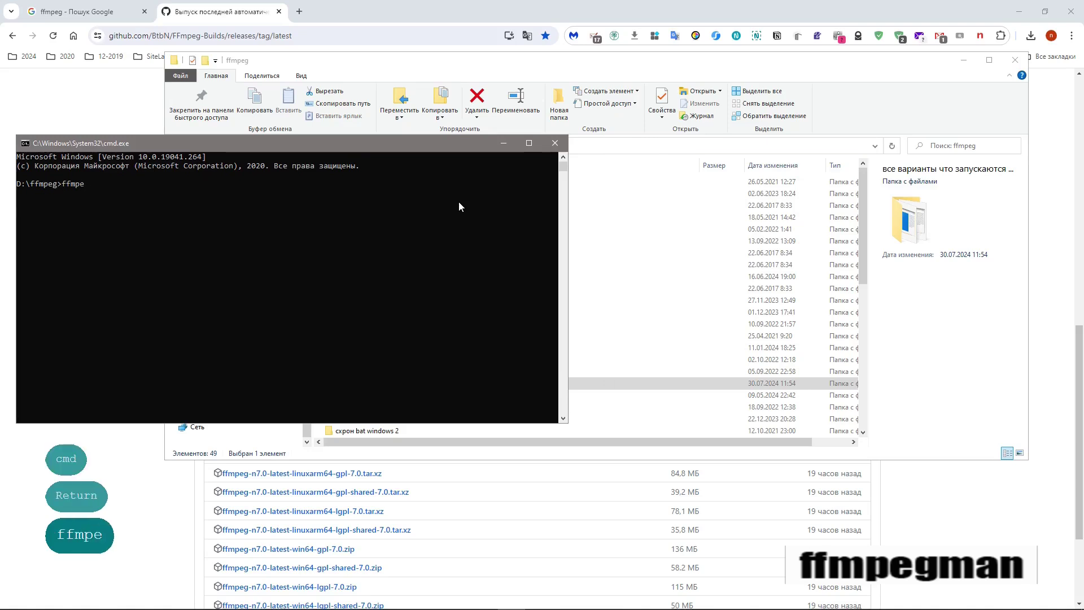
text(g)
key(Return)
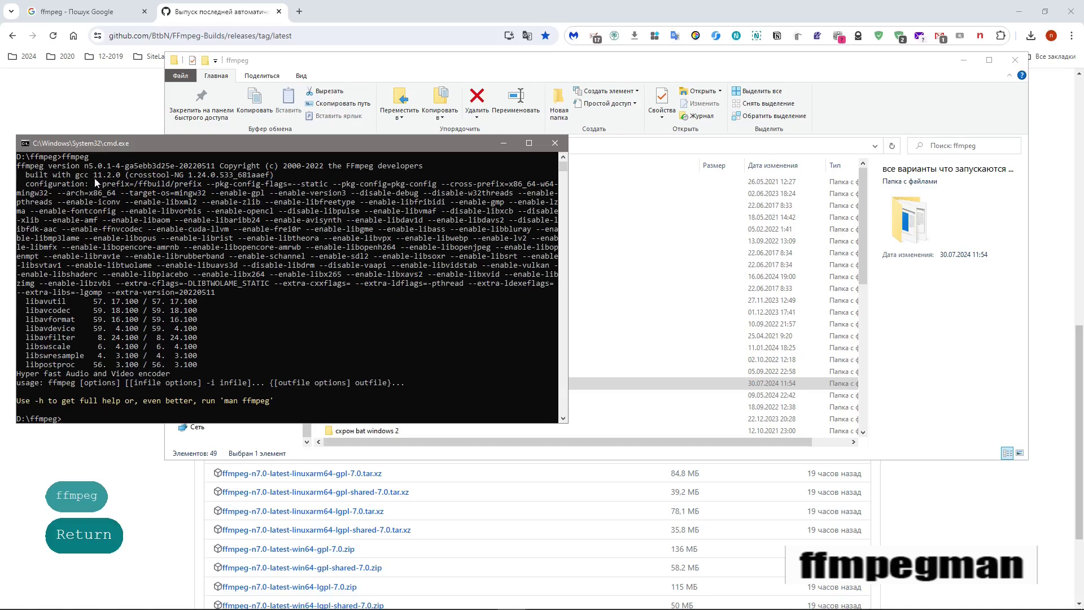
scroll(178, 211, up, 1)
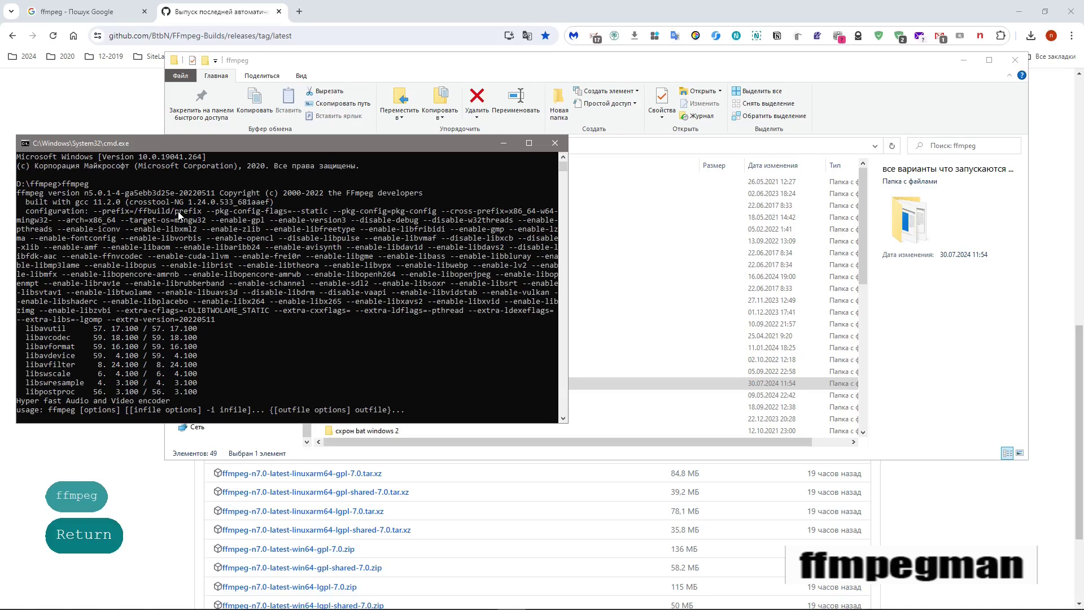
scroll(351, 231, down, 5)
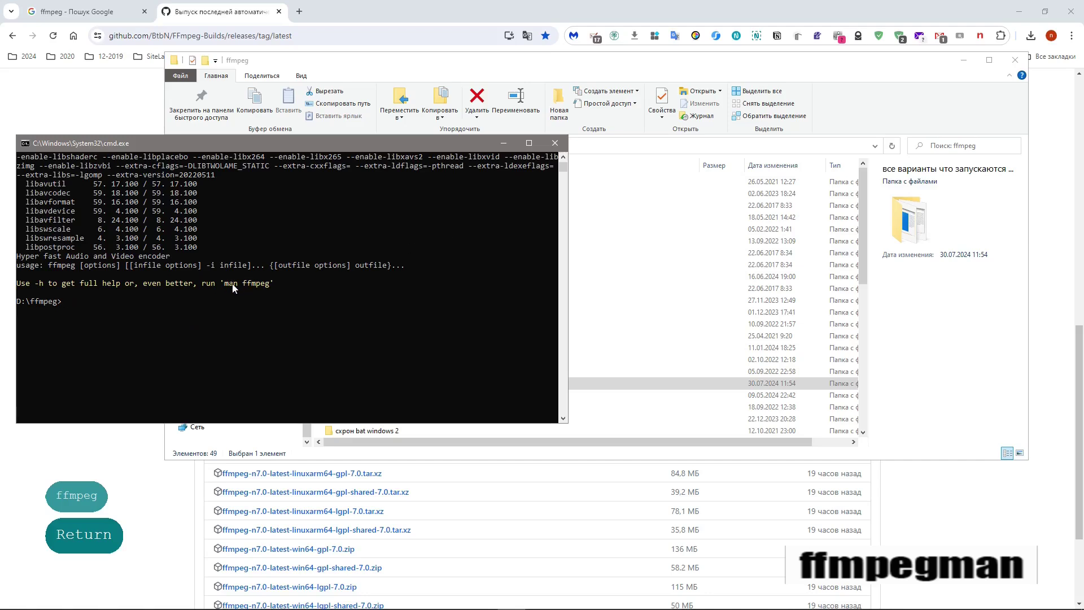
click(555, 143)
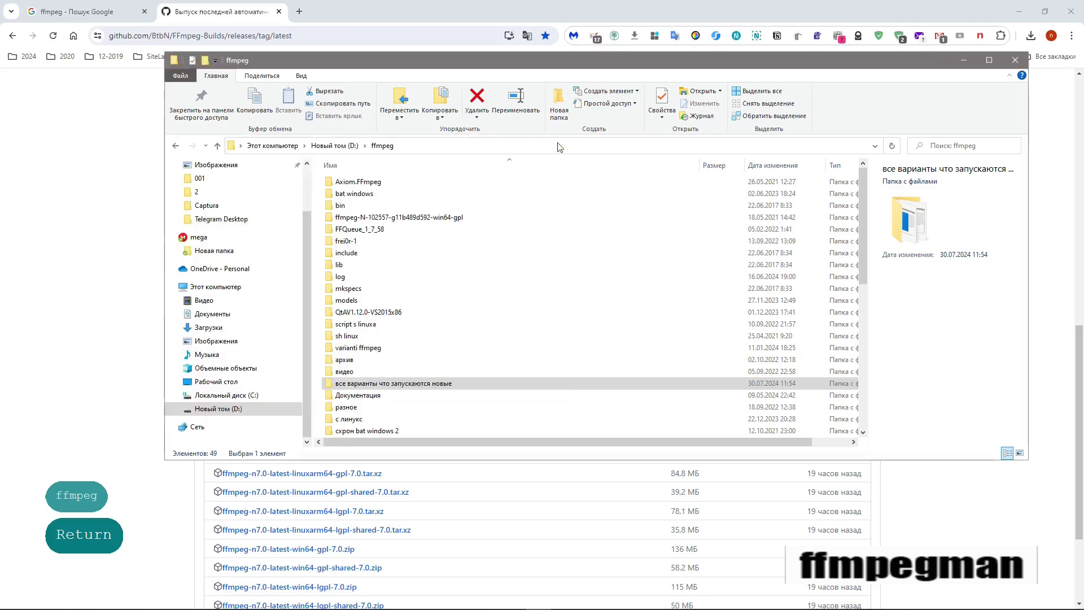
Look inside "все варианты что запускаются новые" and the bin folder of varianti ffmpeg\ffmpeg-n6.1-latest-win64-gpl-6.1, and return to varianti ffmpeg.
double_click(404, 386)
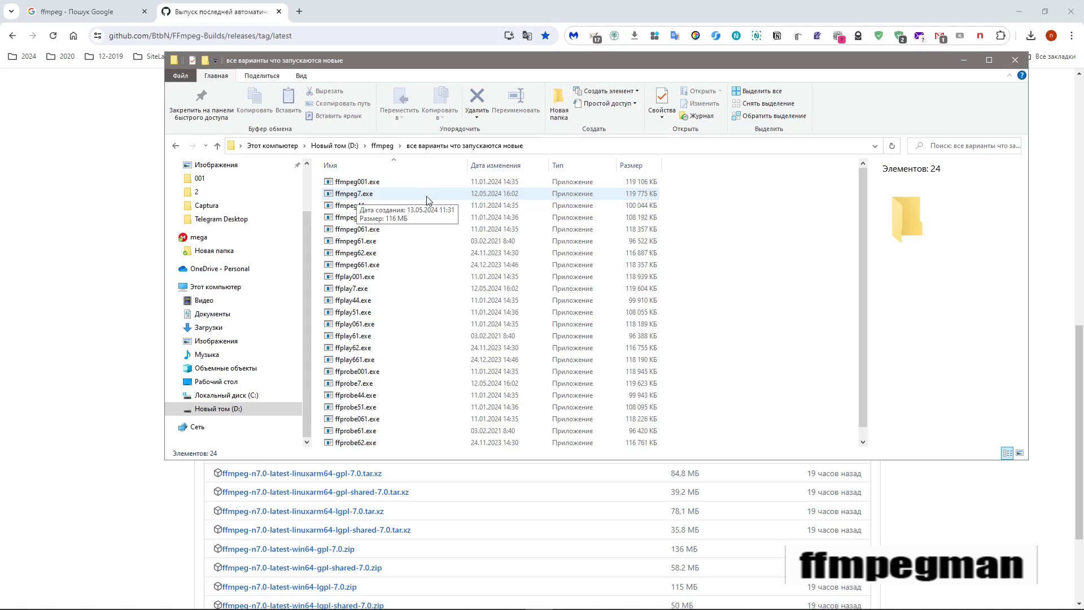
click(382, 145)
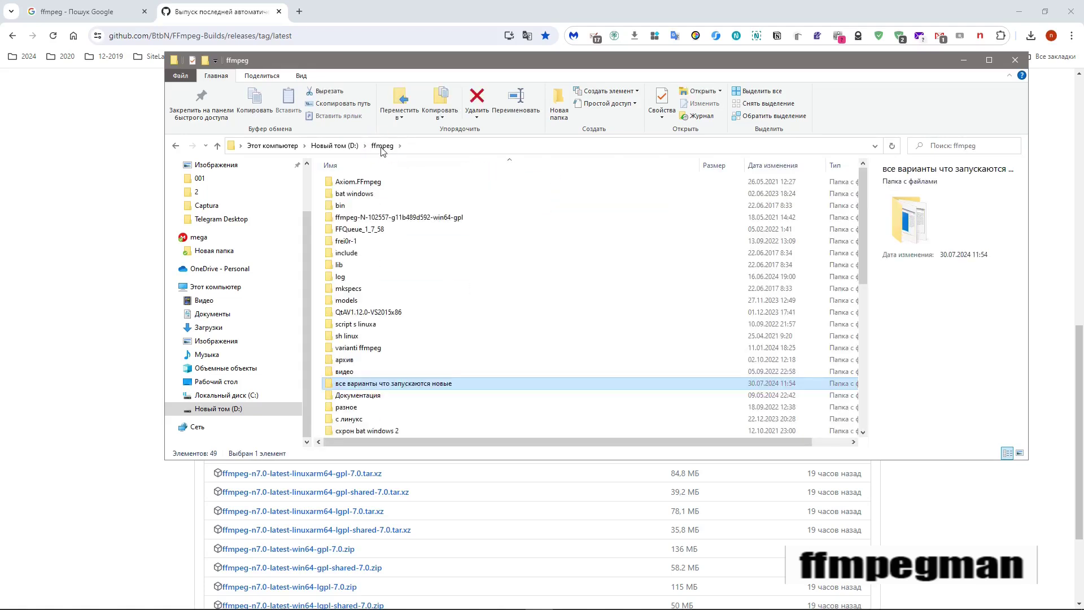
double_click(383, 348)
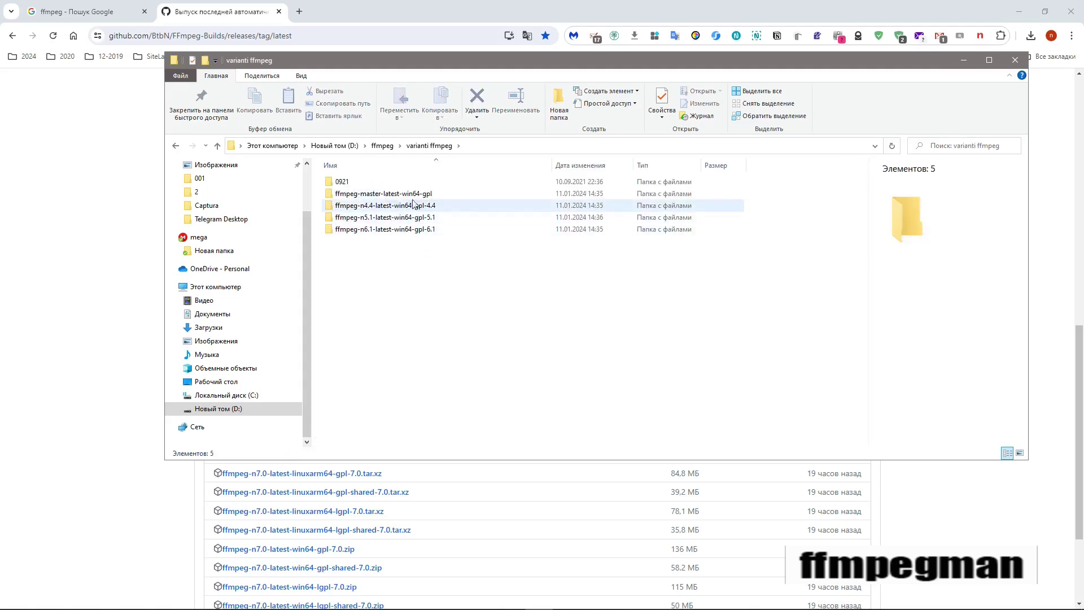
click(403, 231)
double_click(403, 231)
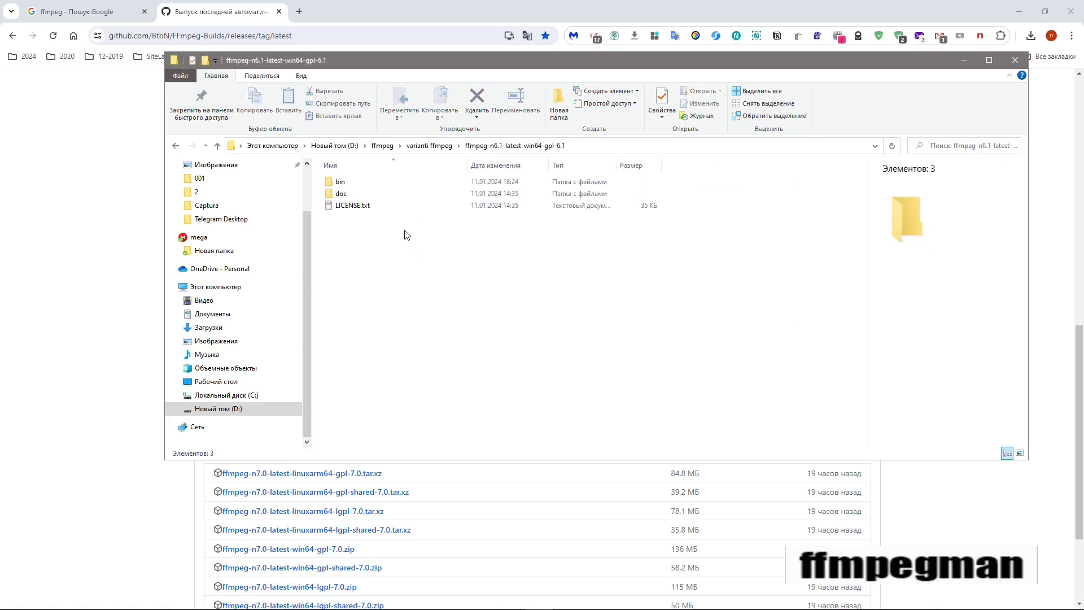
double_click(361, 182)
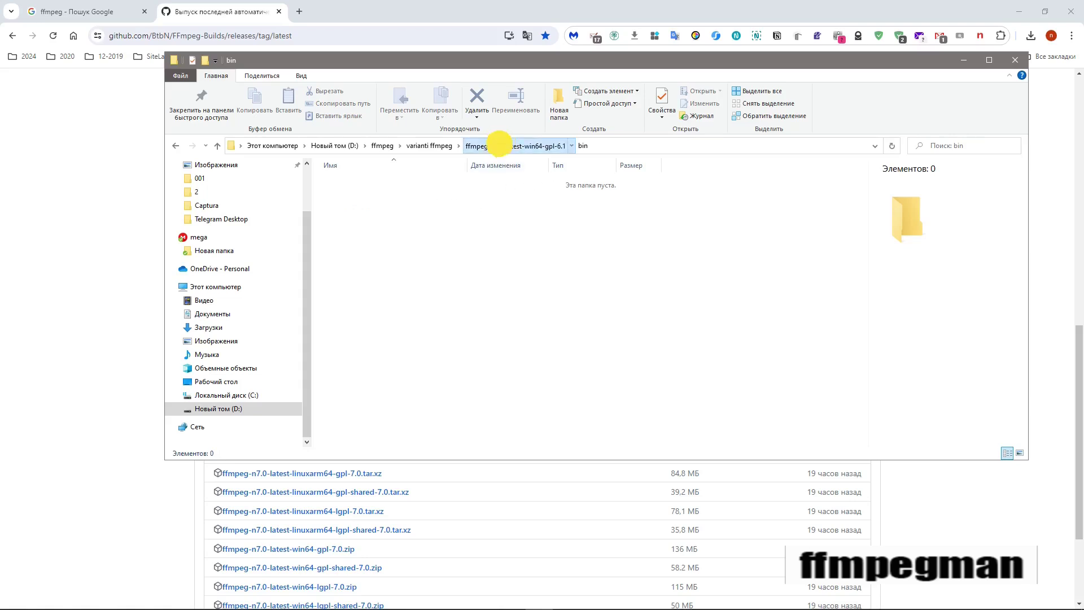
click(497, 145)
click(432, 146)
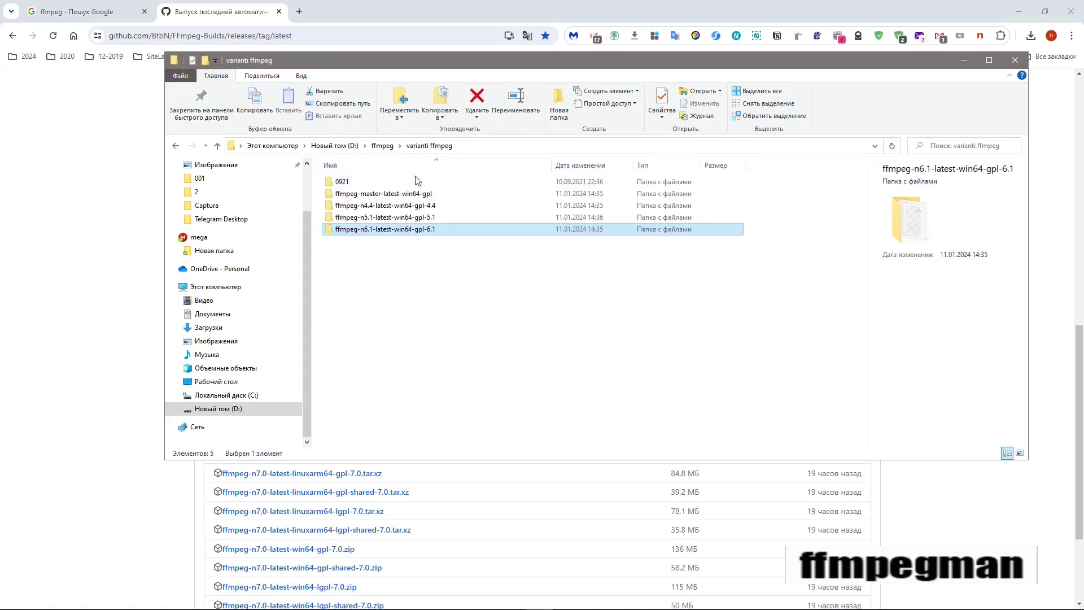
Rename ffmpeg44.exe as ffmpeg.exe in the bin folder of ffmpeg-n4.4-latest-win64-gpl-4.4.
double_click(405, 205)
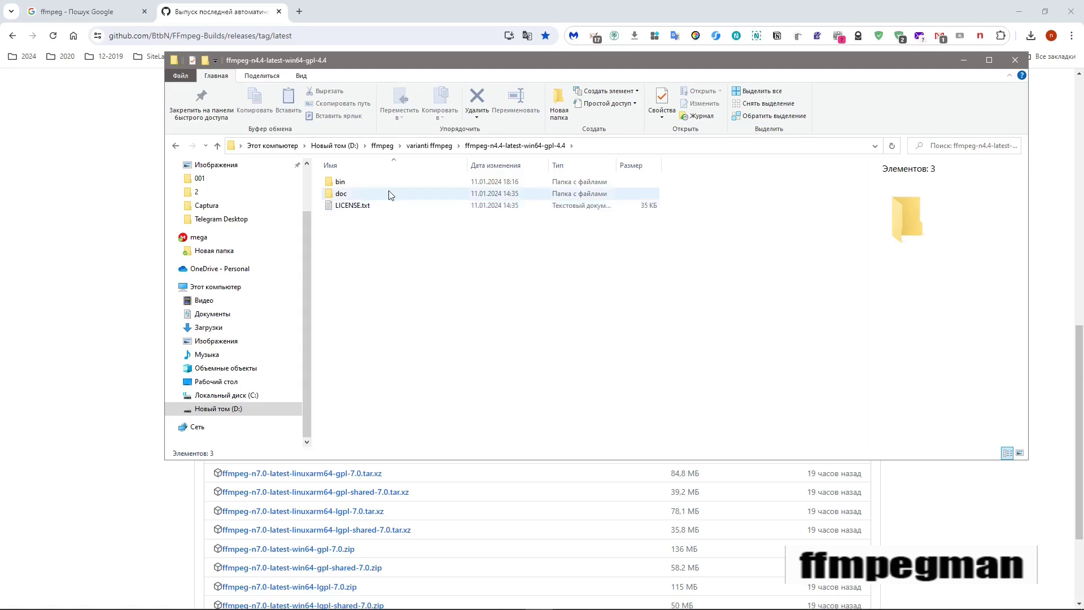
click(389, 184)
double_click(389, 186)
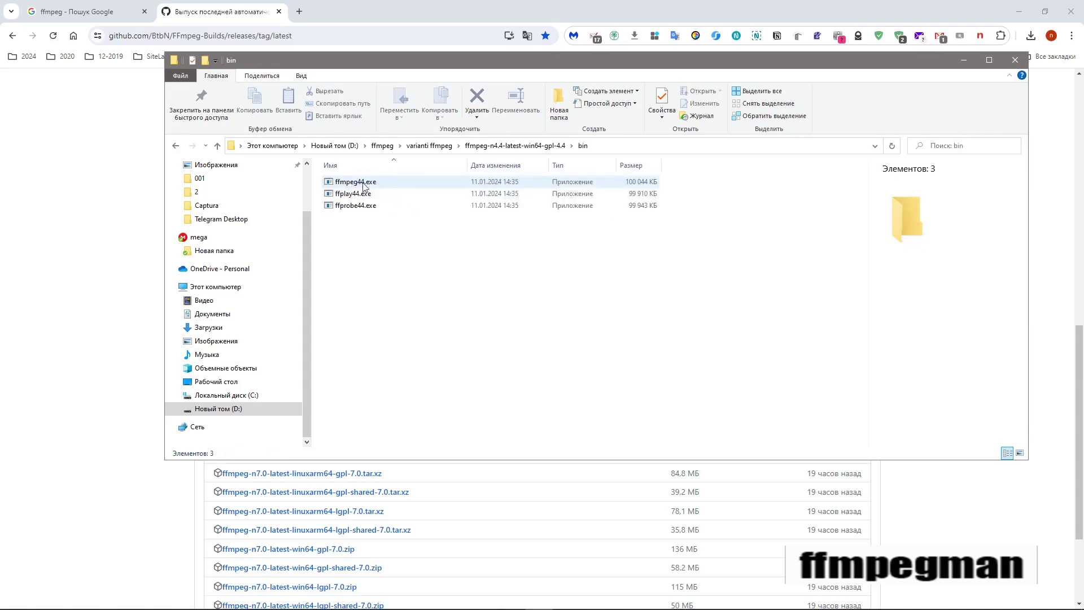
click(364, 184)
click(362, 183)
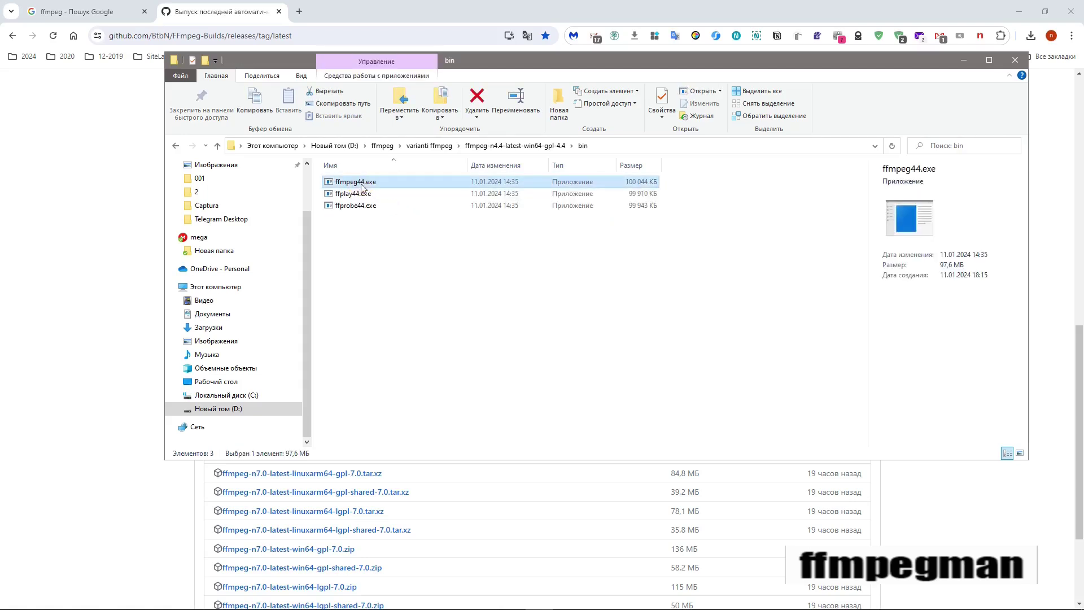
click(358, 182)
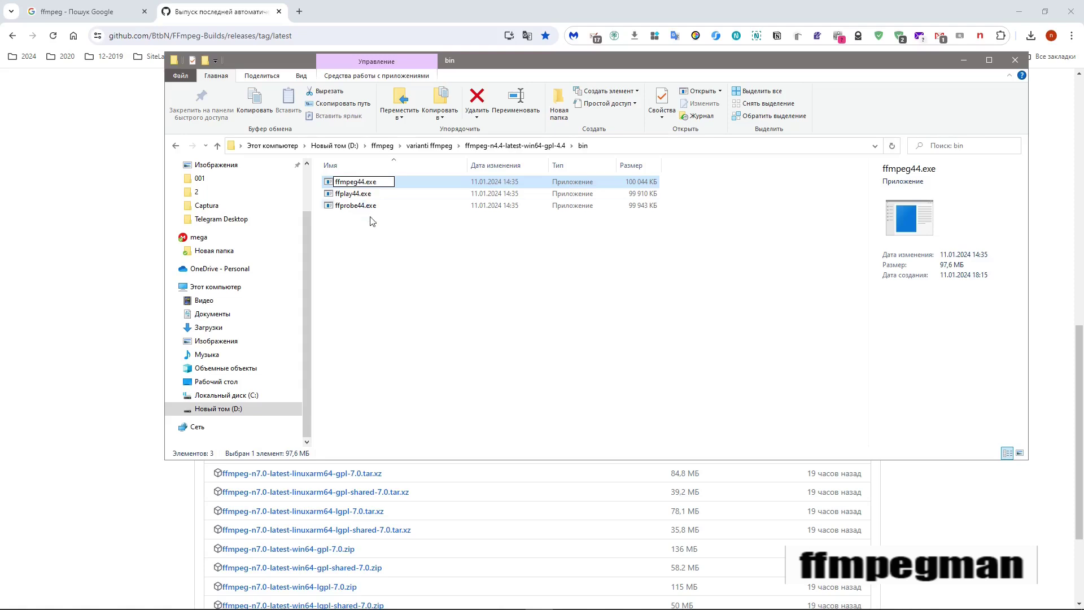
key(Delete)
key(Delete)
Rename ffplay44.exe as ffplay.exe in the same bin folder.
click(354, 194)
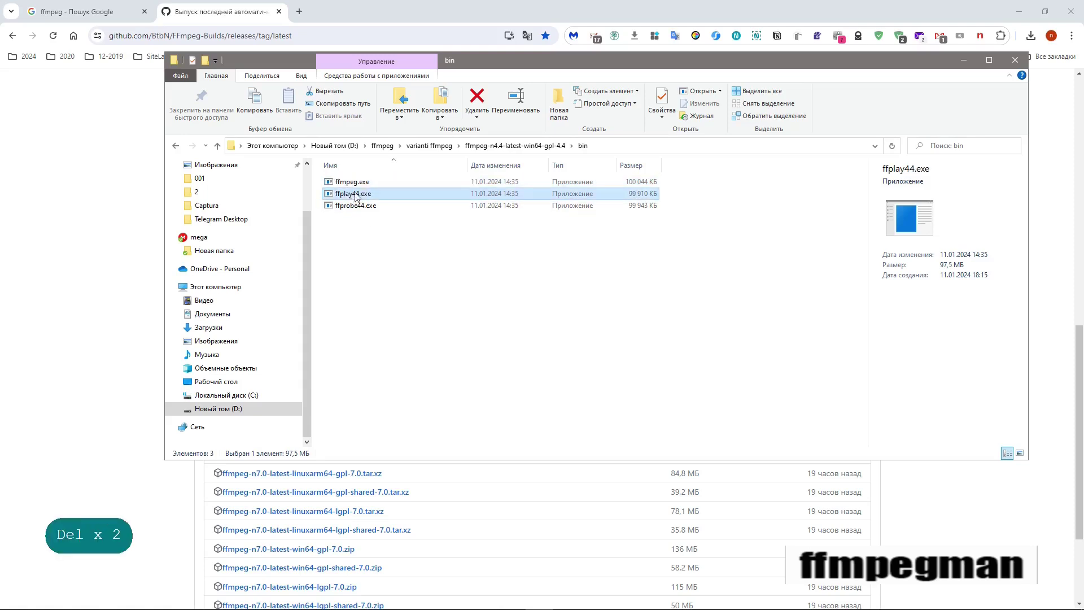
click(354, 195)
click(352, 194)
key(Delete)
key(Delete)
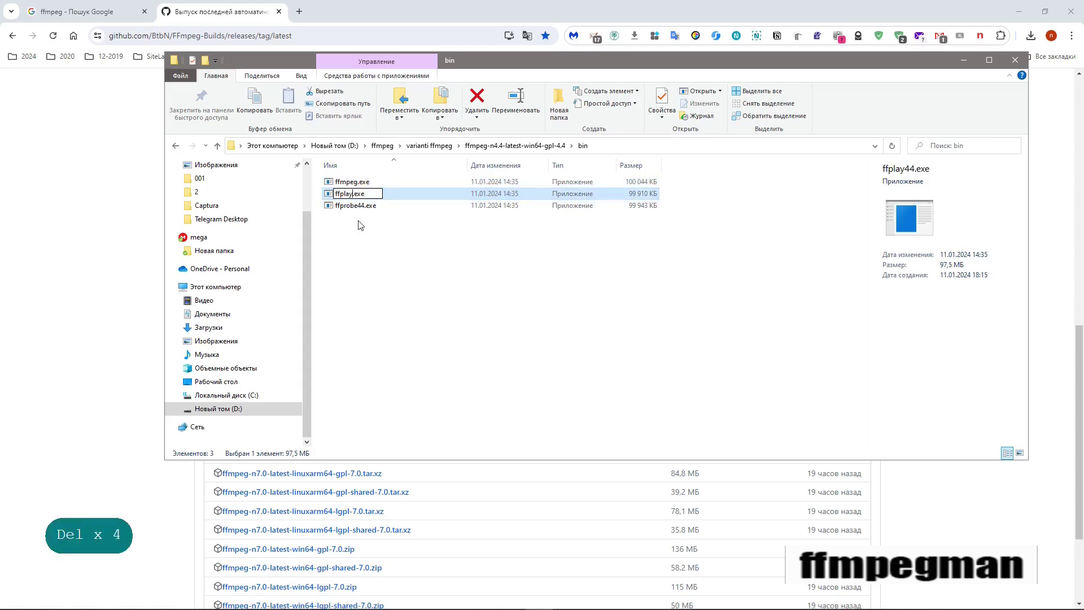
Rename ffprobe44.exe as ffprobe.exe and leave all files in the folder deselected.
click(364, 207)
click(361, 207)
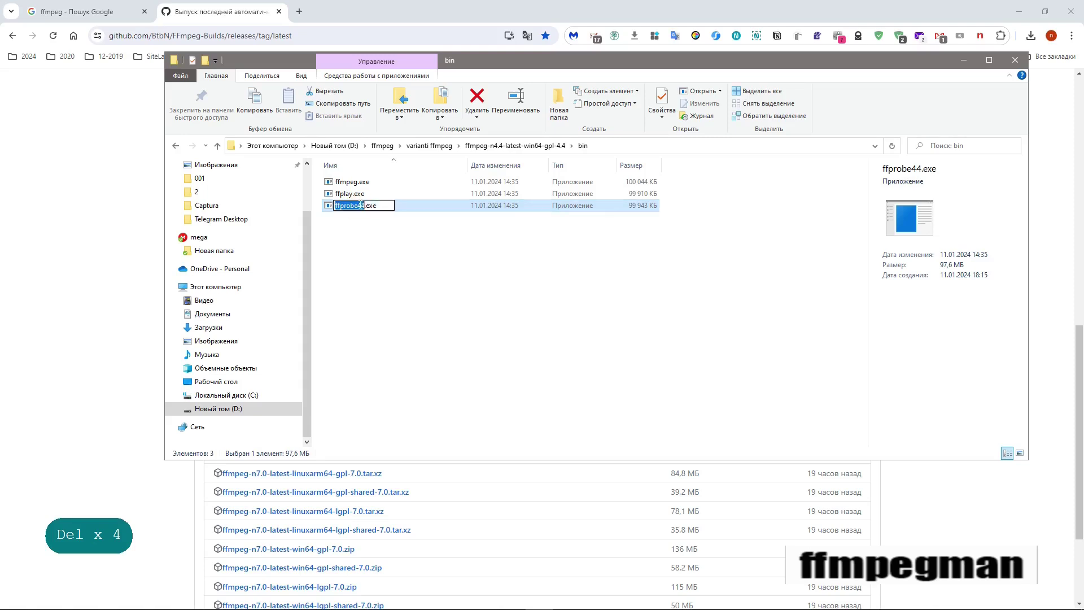
click(361, 205)
key(Delete)
key(BackSpace)
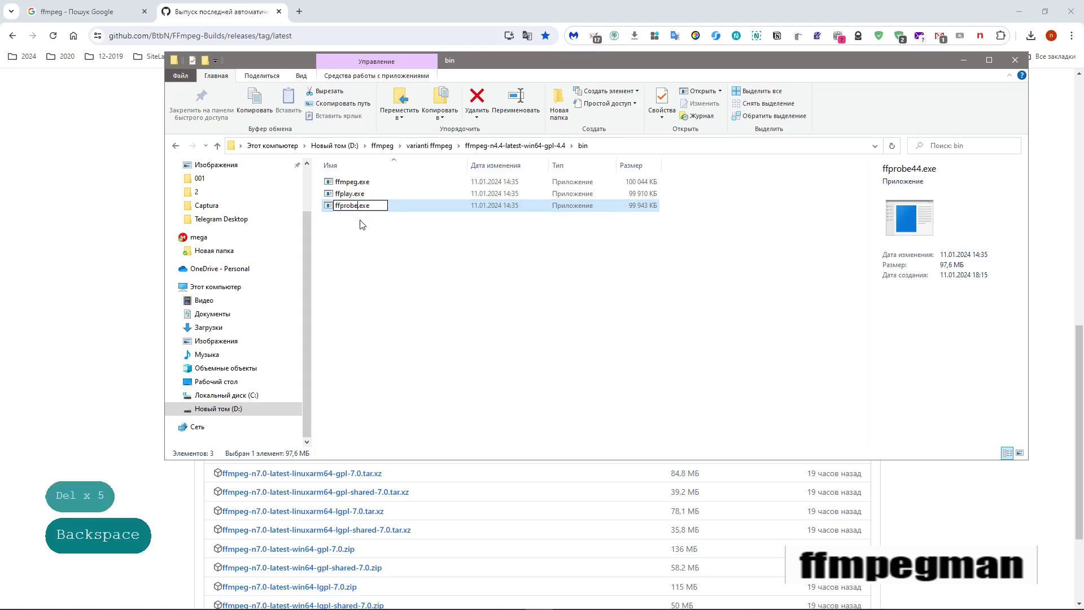
click(362, 226)
drag(361, 231, 361, 175)
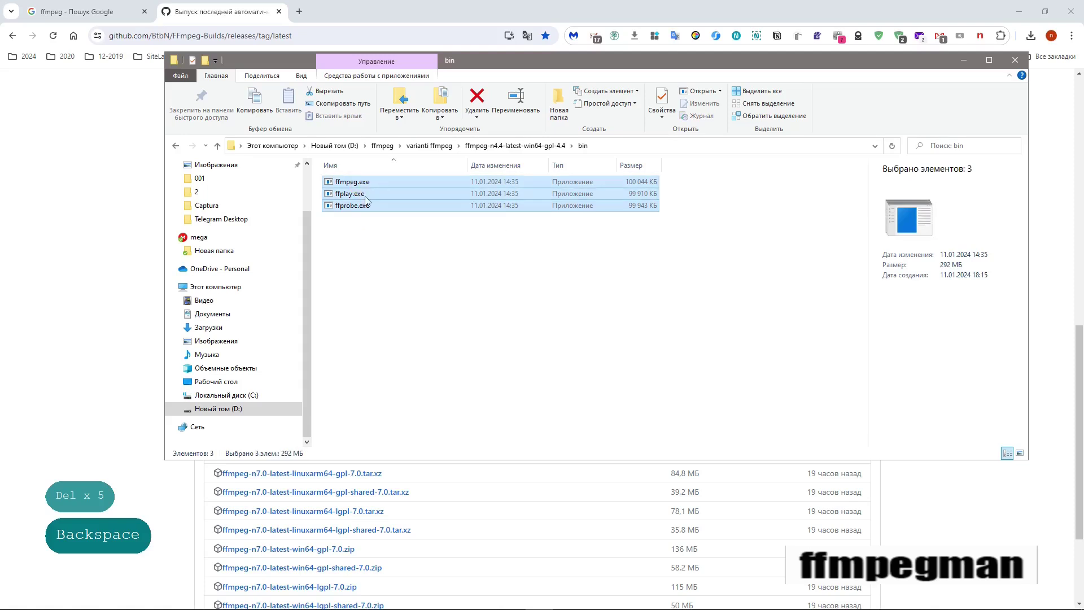
click(370, 241)
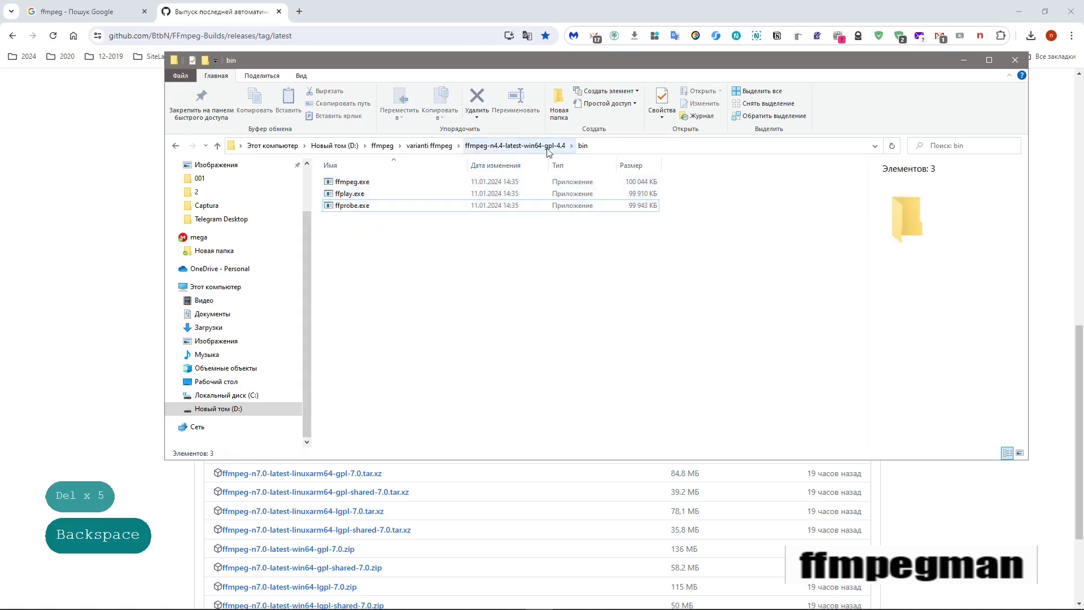
Go back up to the ffmpeg folder on drive D and open "все варианты что запускаются новые".
click(440, 150)
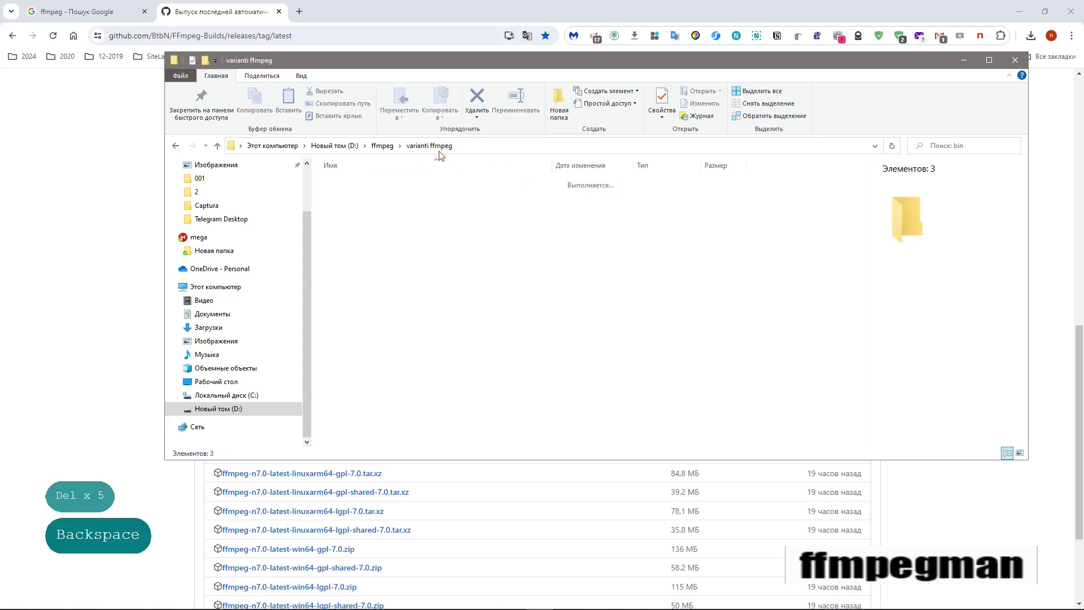
click(387, 147)
double_click(391, 382)
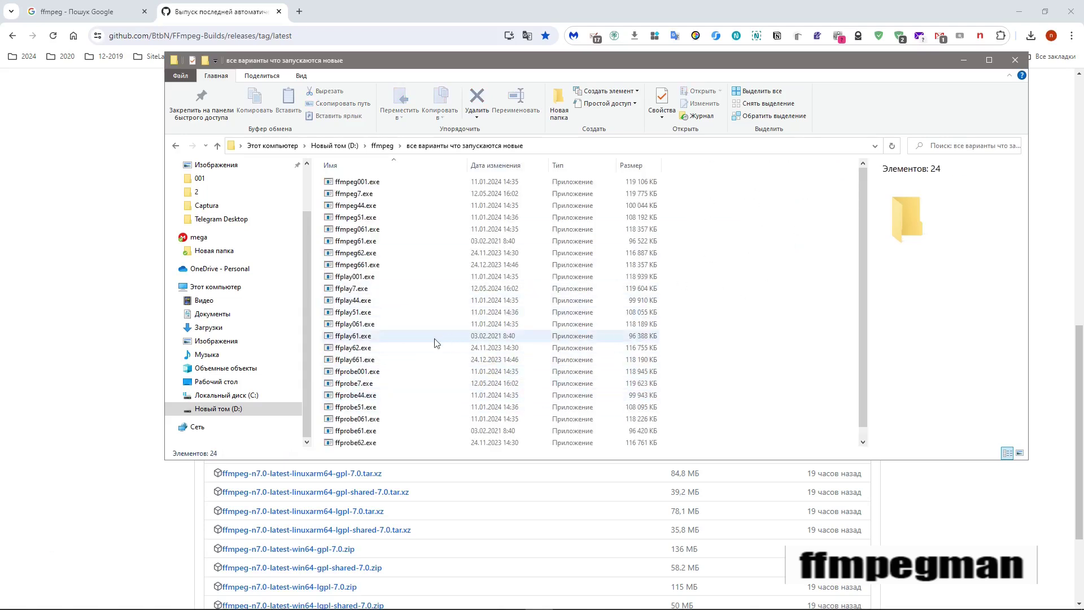
Run ffmpeg7 in the command prompt and highlight the version number in its output.
click(371, 195)
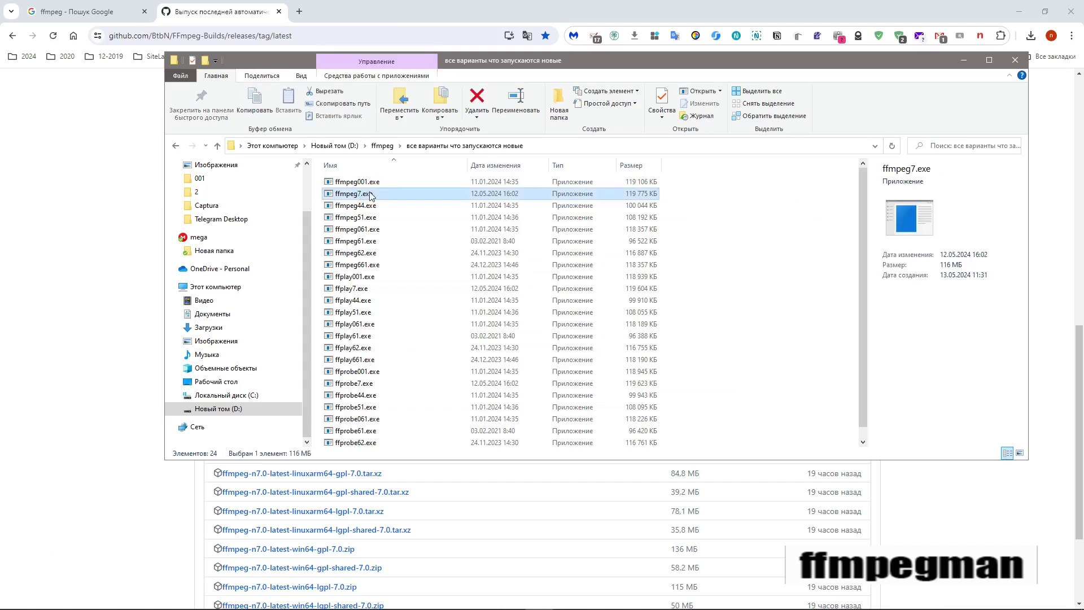
click(386, 221)
click(388, 228)
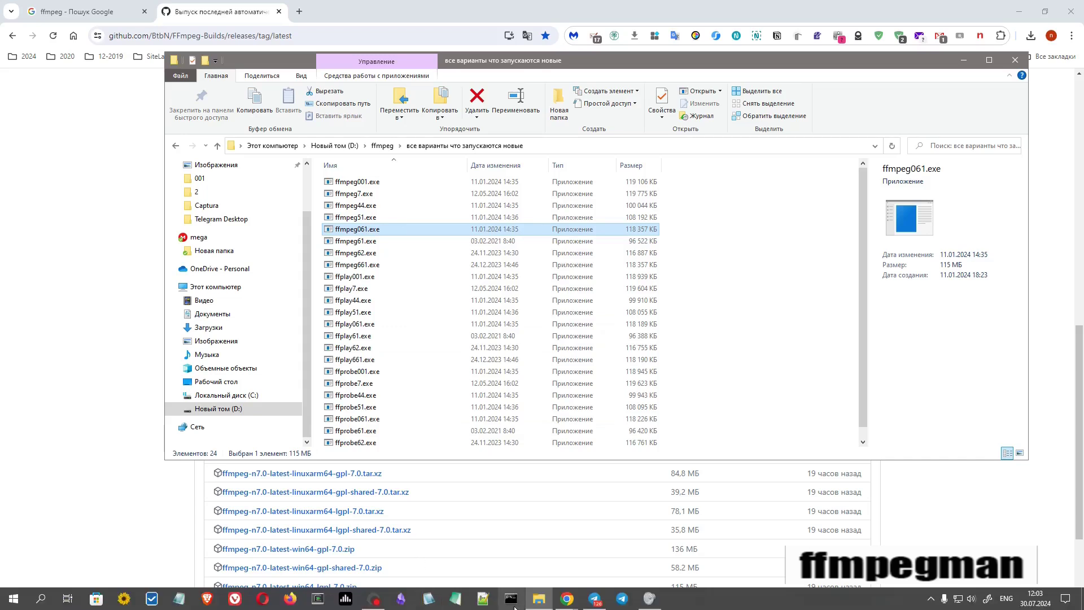
click(512, 599)
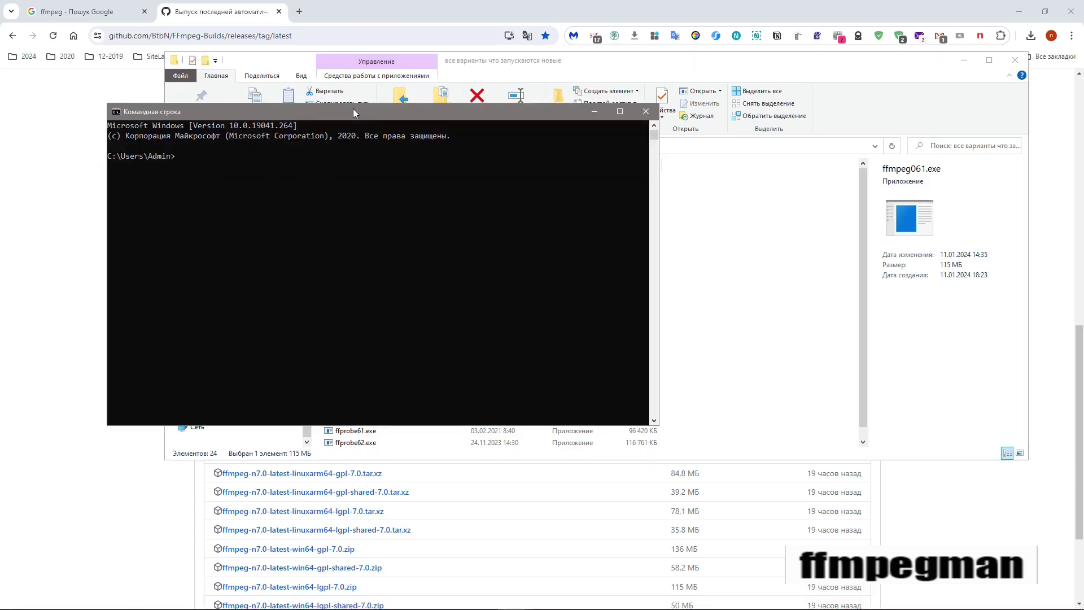
drag(353, 108, 253, 97)
text(ff)
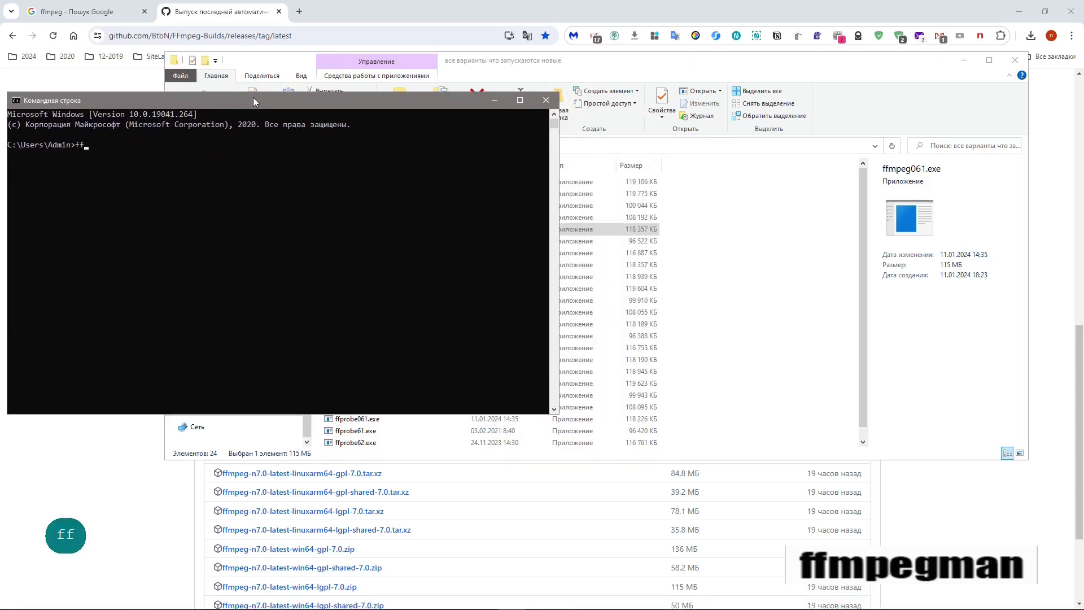
text(mpeg78)
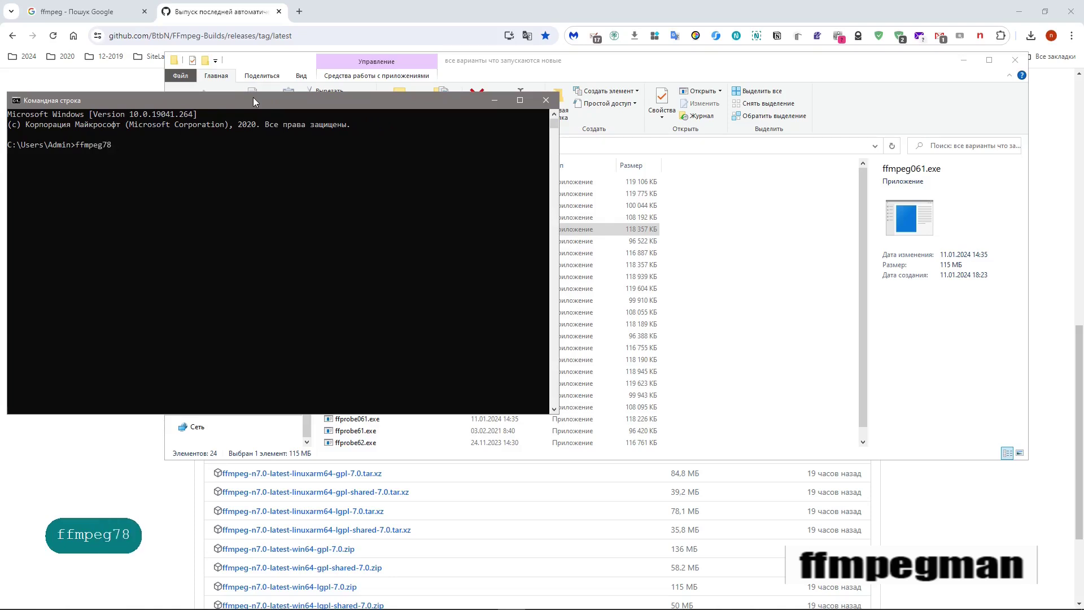
key(BackSpace)
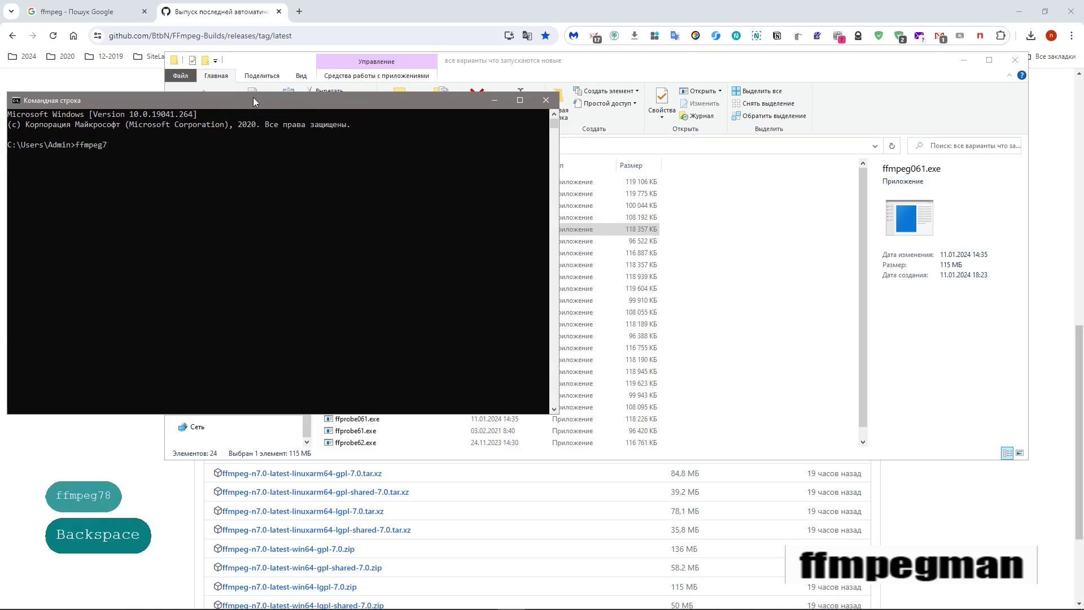
key(Return)
scroll(233, 146, up, 2)
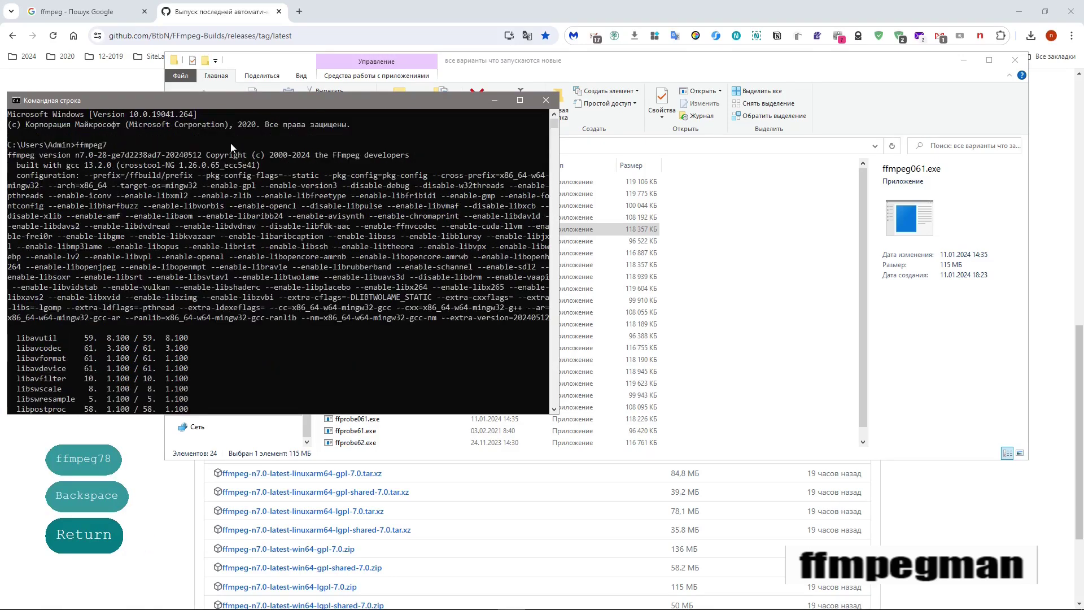
click(77, 154)
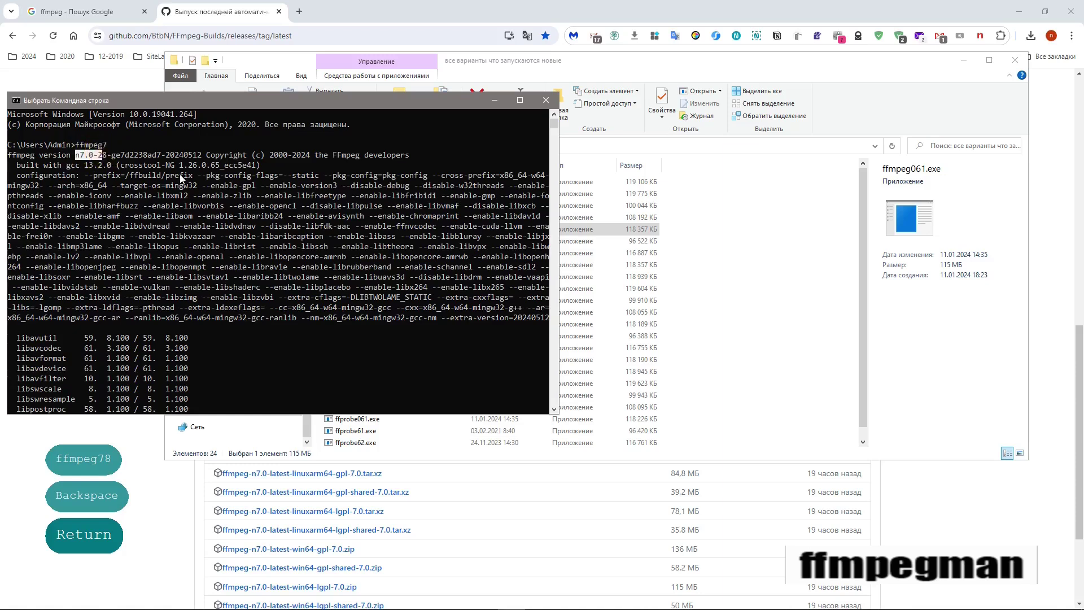
Run ffmpeg51 and highlight the version number in its output, closing the command prompt when finished.
scroll(188, 258, down, 5)
text(ffmp)
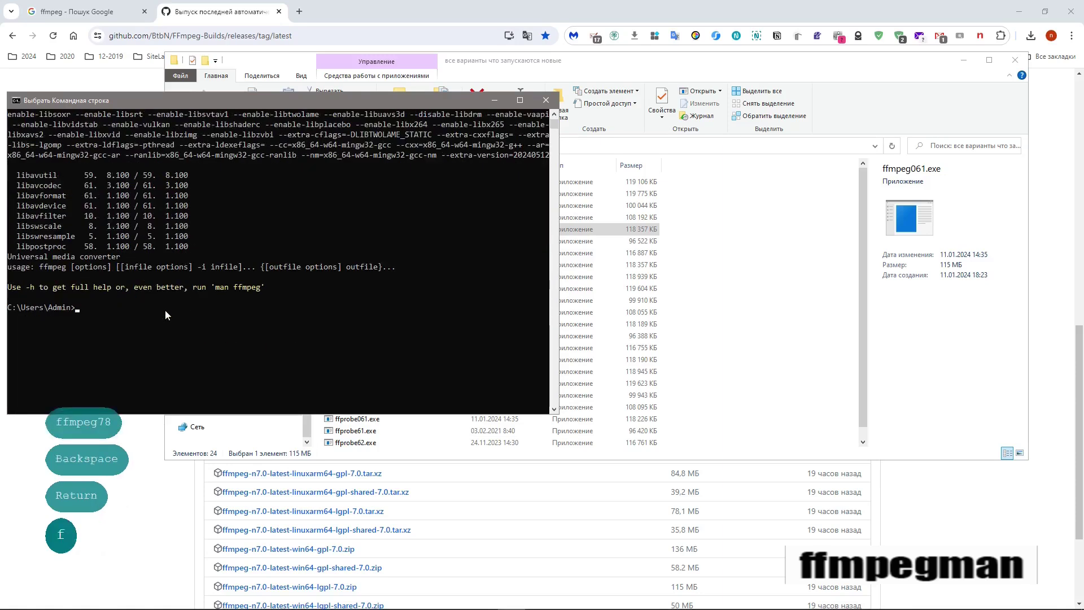
text(eg51)
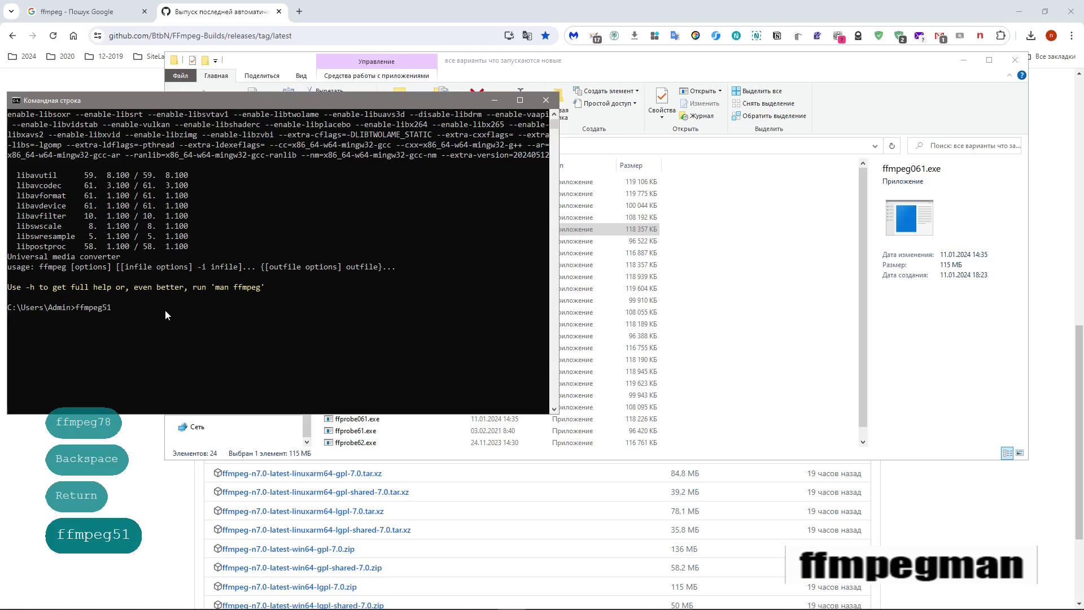
key(Return)
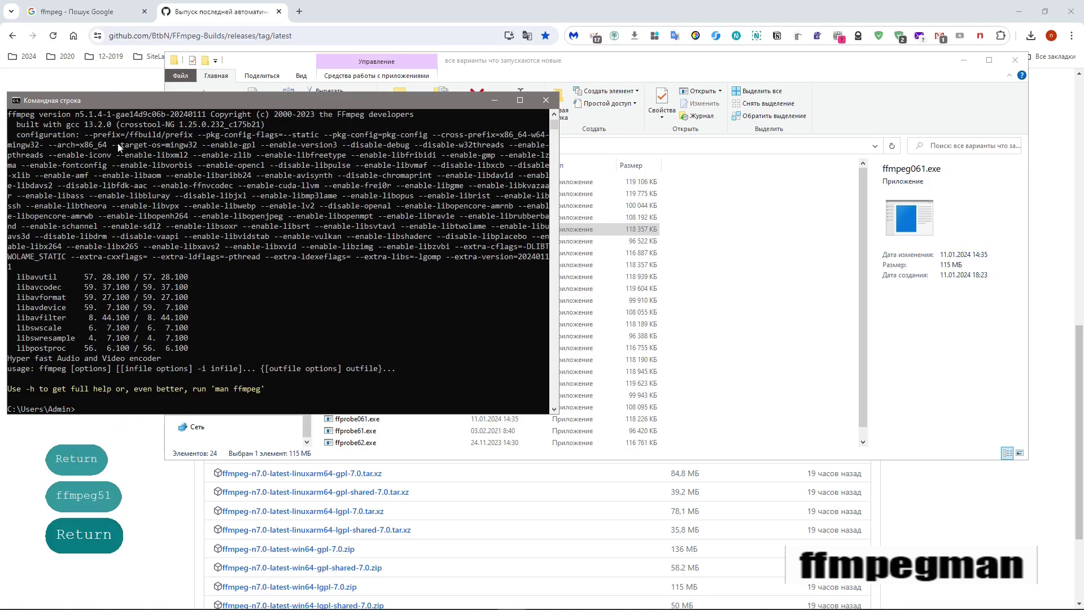
click(92, 114)
drag(92, 114, 93, 116)
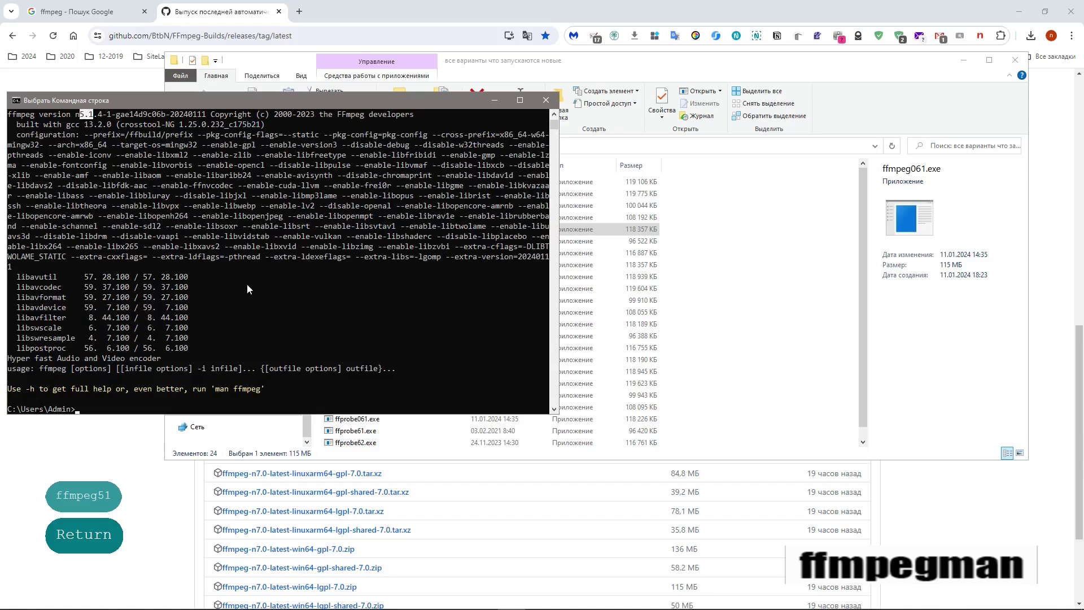
click(545, 100)
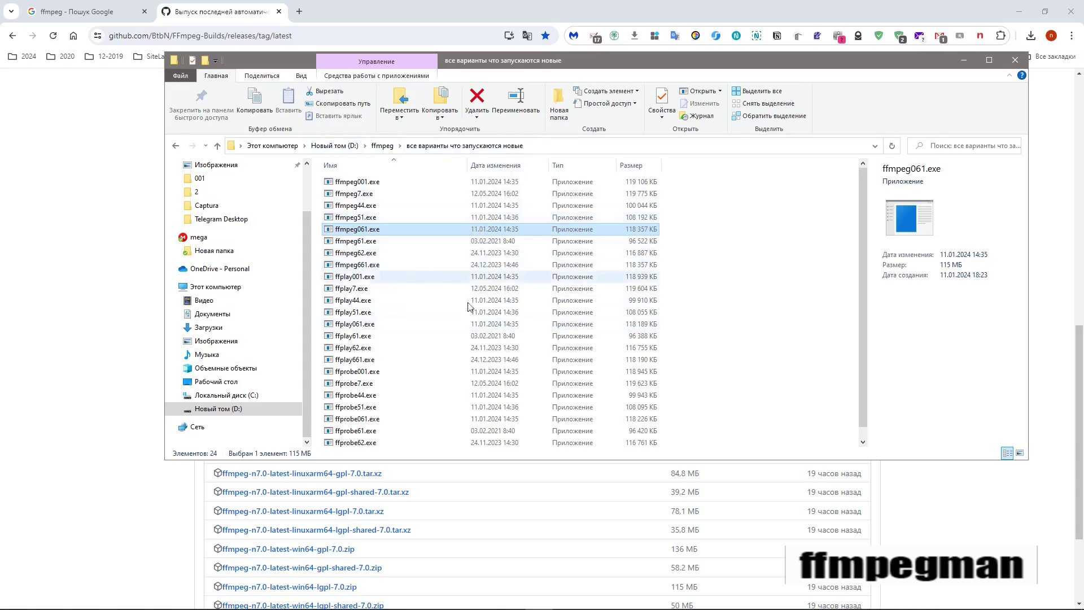
Open the bin folder of ffmpeg-n5.1-latest-win64-gpl-5.1 inside "varianti ffmpeg" to inspect its contents.
click(384, 145)
double_click(416, 351)
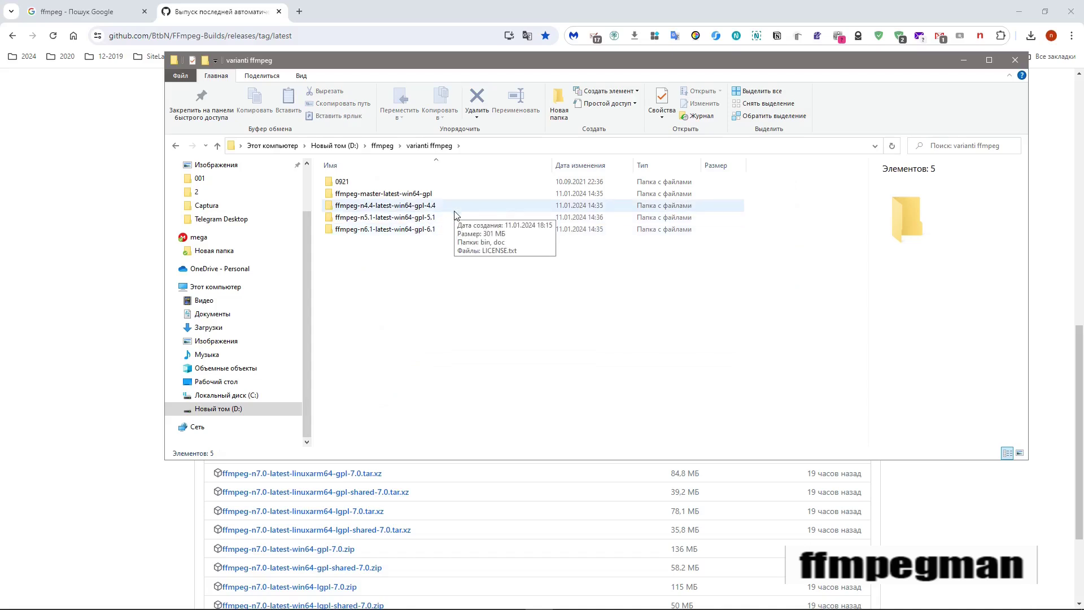
double_click(441, 218)
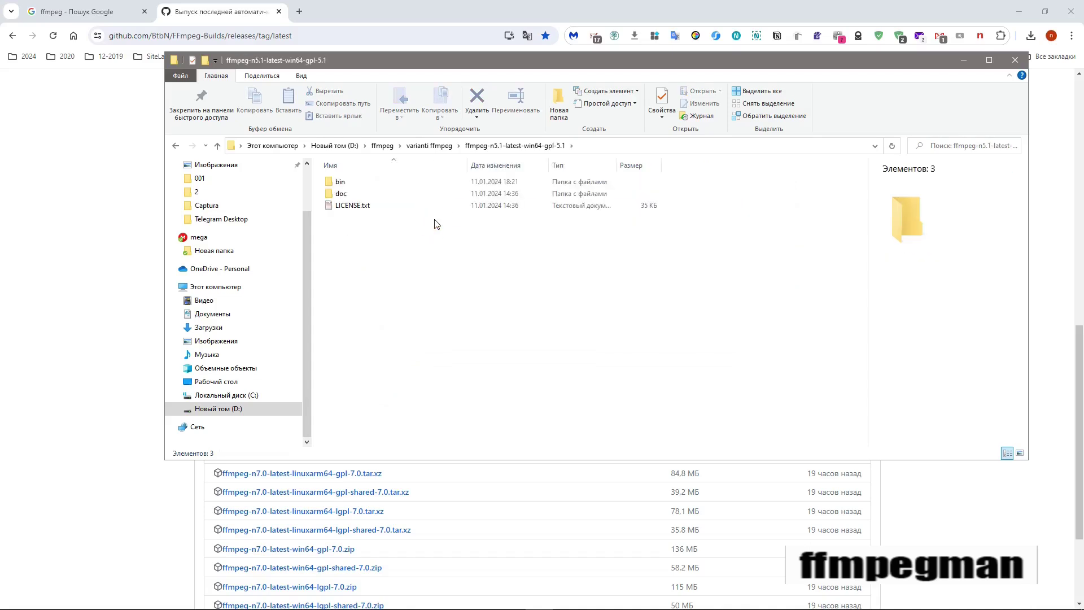
double_click(356, 184)
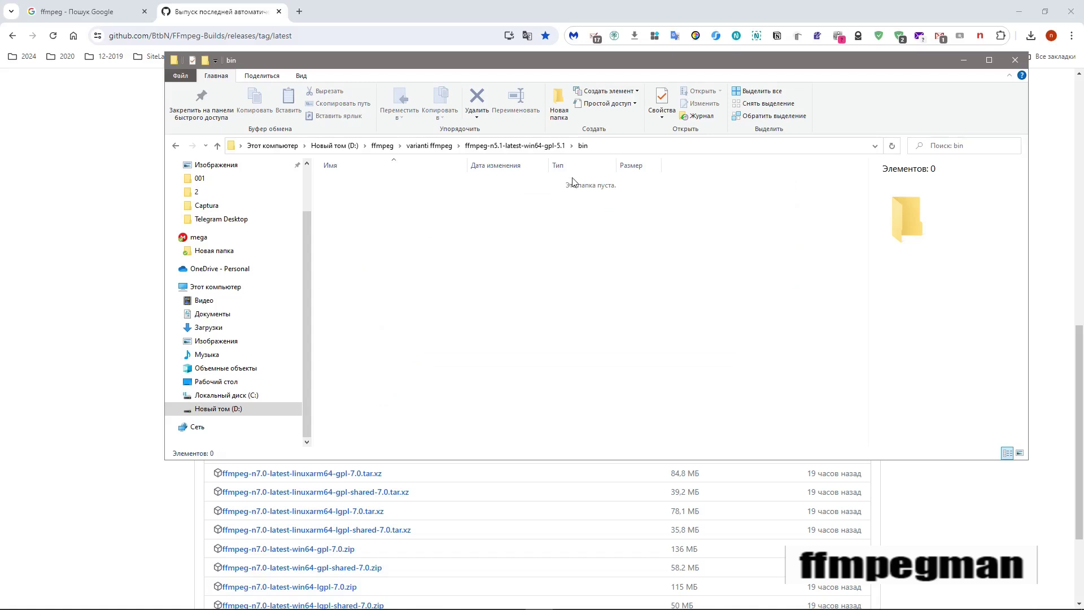
Inspect the executables in the bin folder of ffmpeg-2021-09-01-git-c500dc7cca-full_build under 0921, and return to the root of drive D.
click(429, 146)
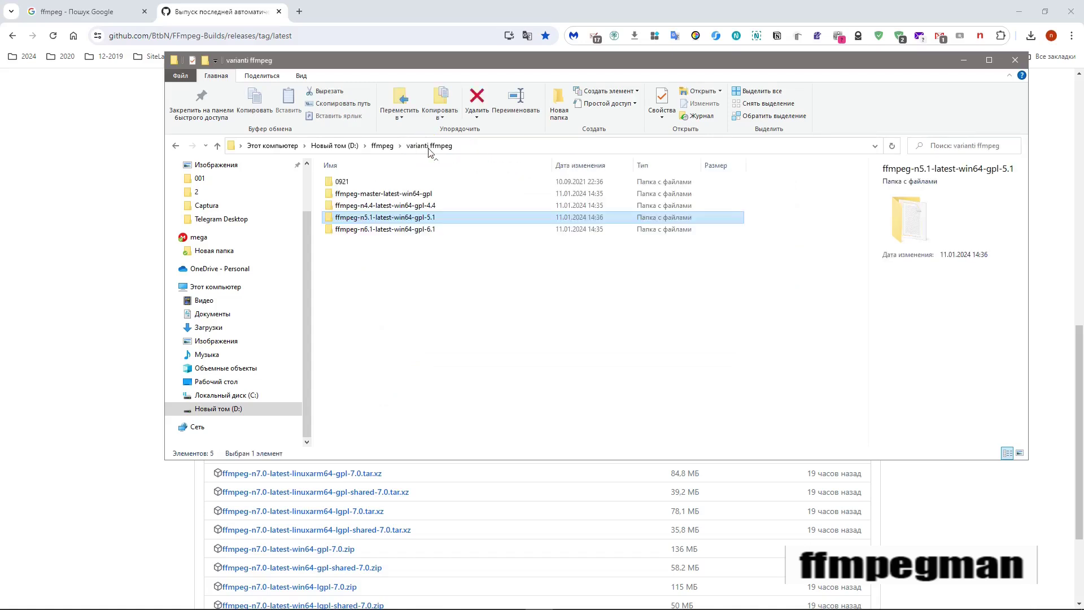
double_click(381, 182)
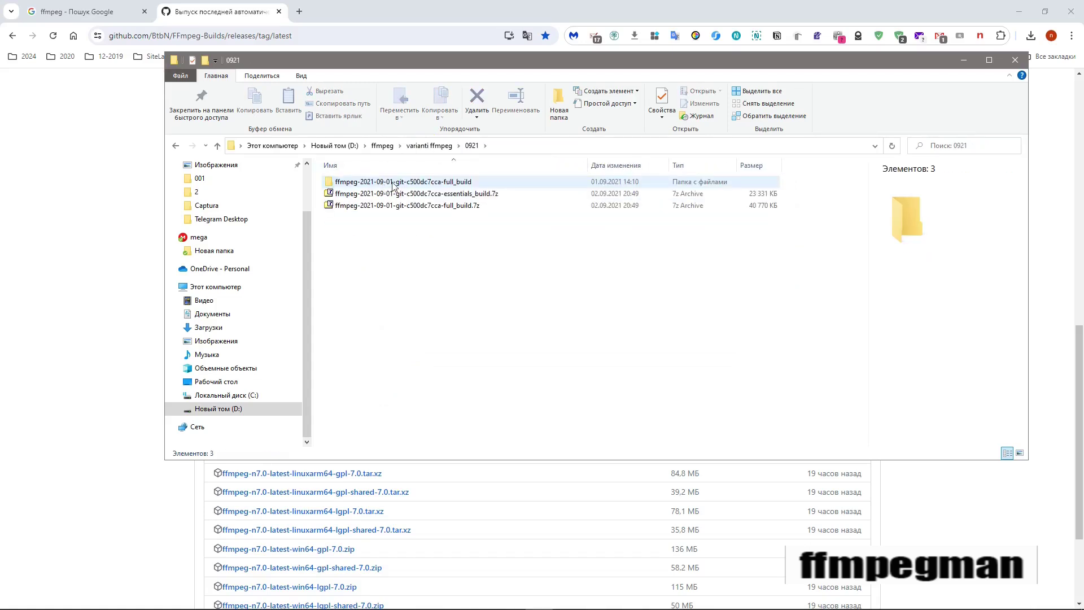
double_click(393, 182)
double_click(396, 183)
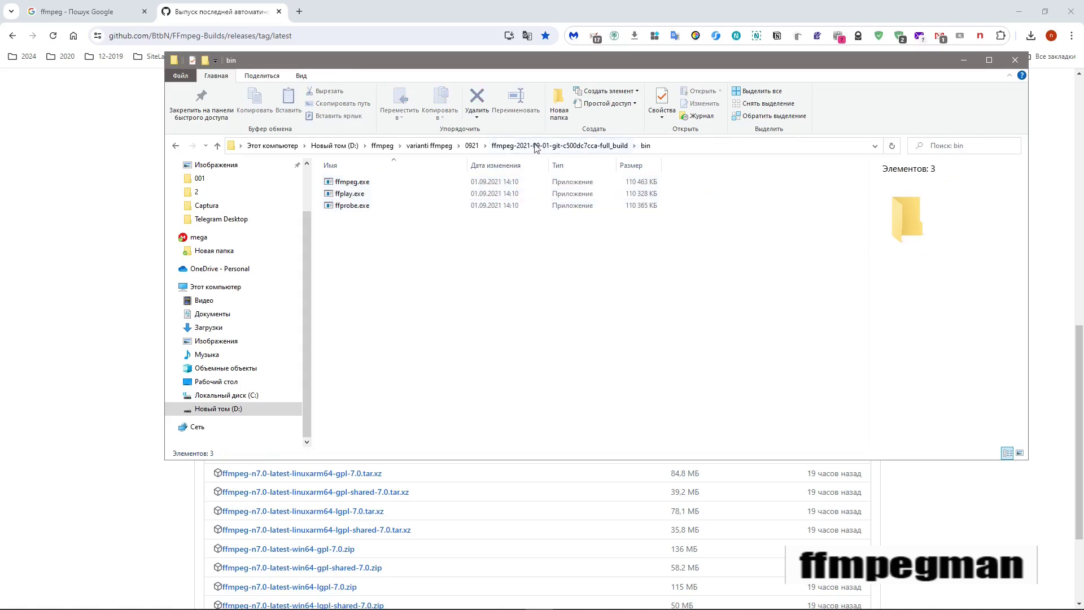
click(471, 148)
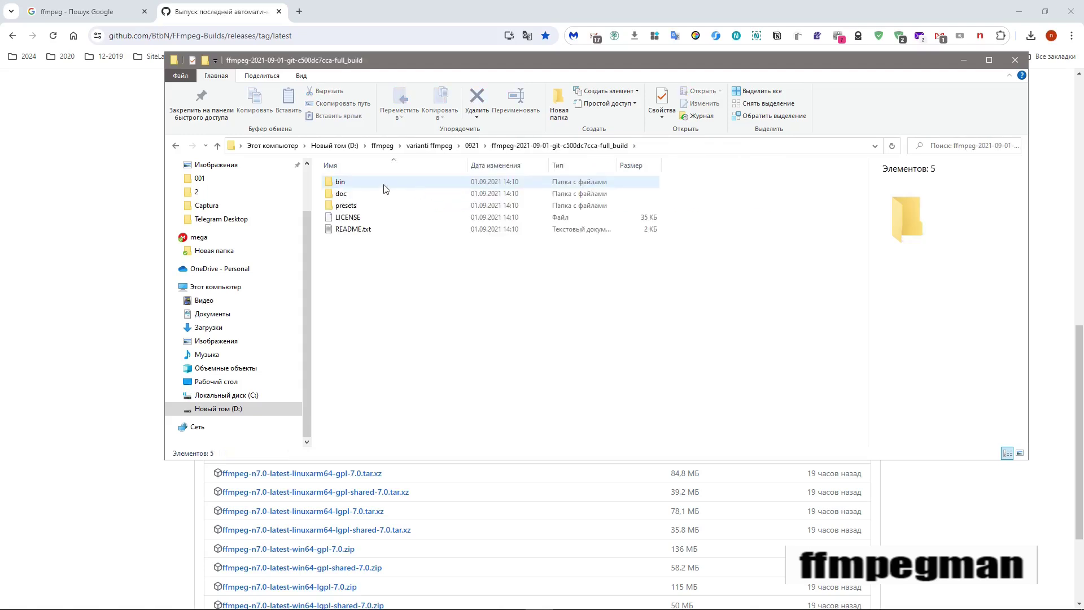
double_click(385, 183)
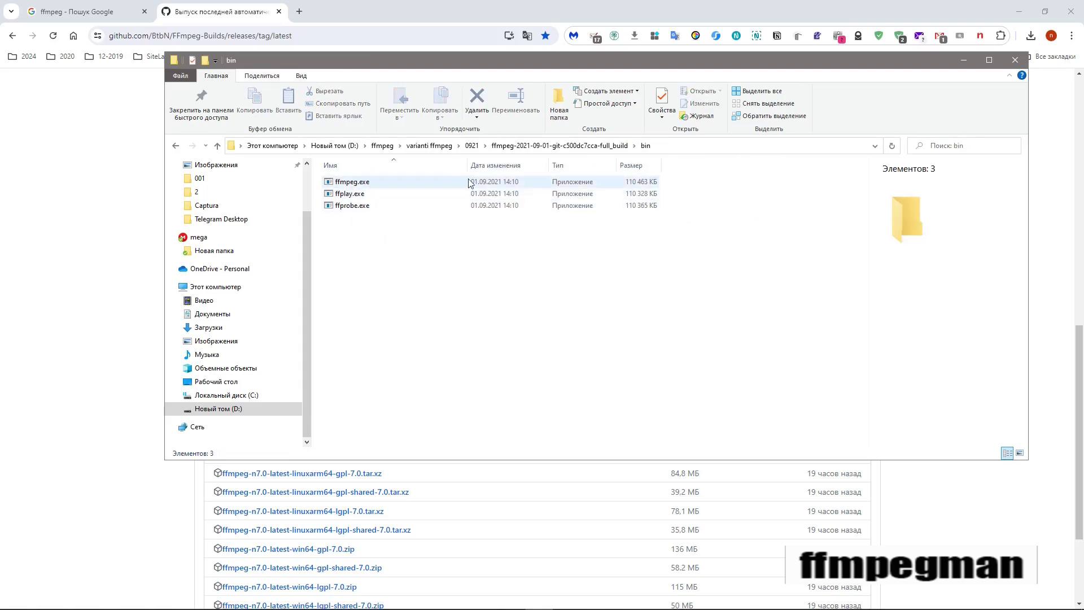
click(382, 196)
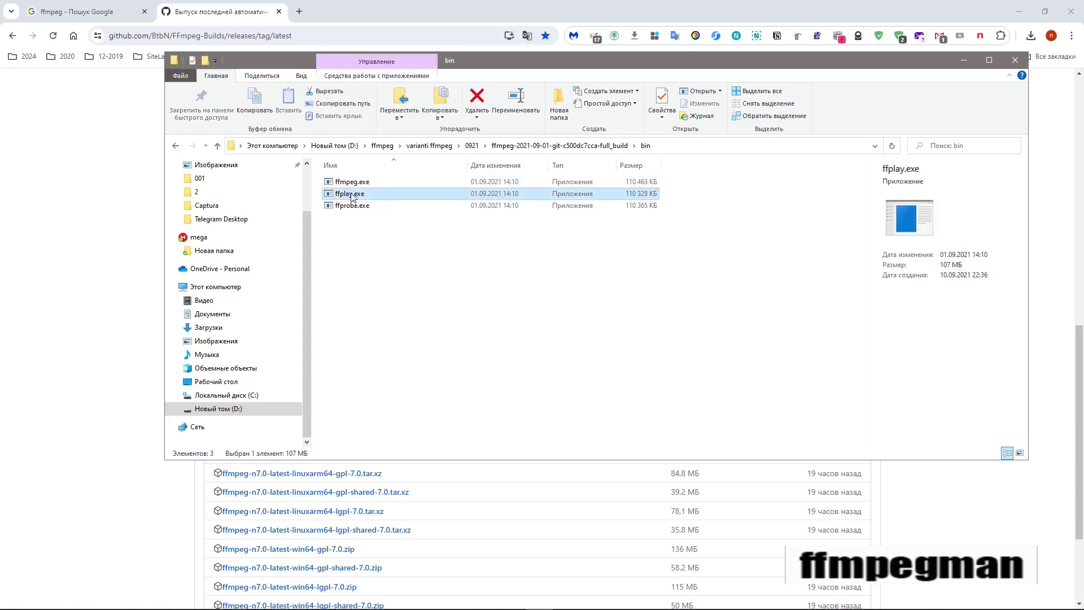
click(366, 206)
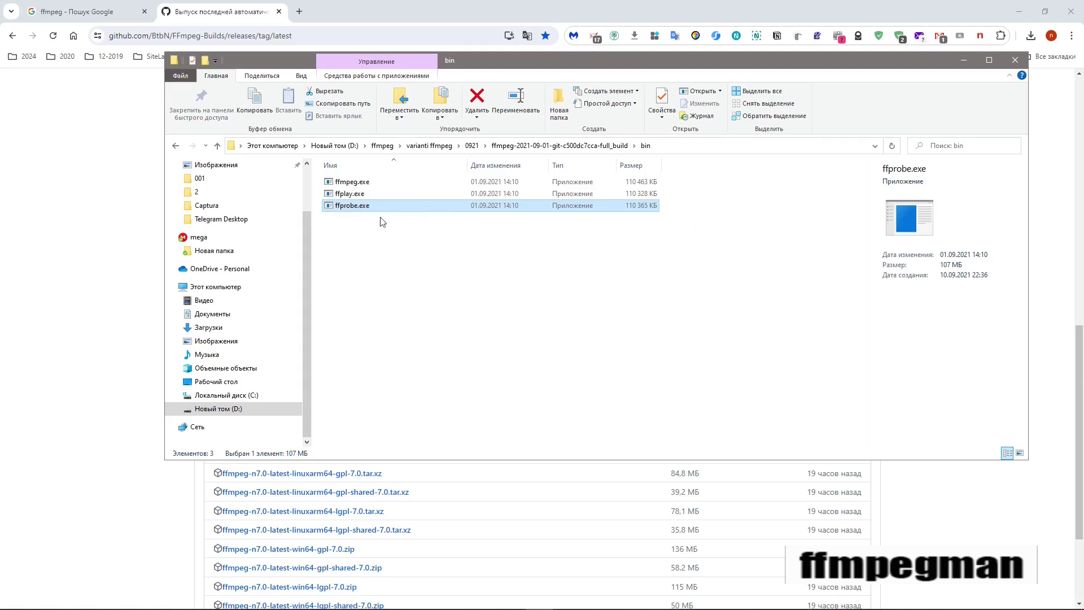
click(333, 145)
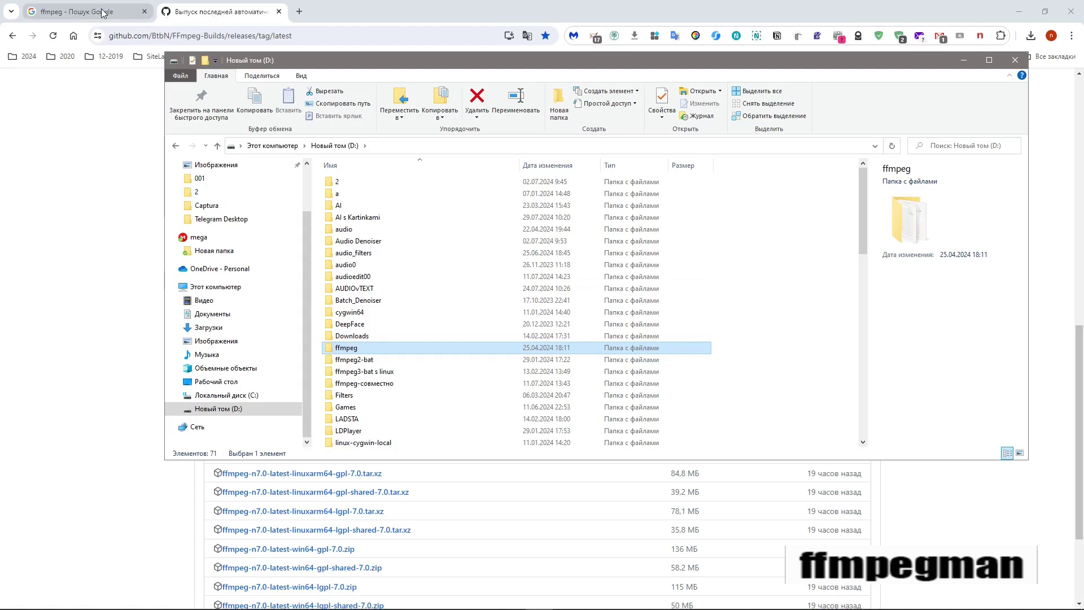
Open the FFmpeg website from the Google results in the browser and go to its Filters documentation.
click(141, 12)
click(160, 192)
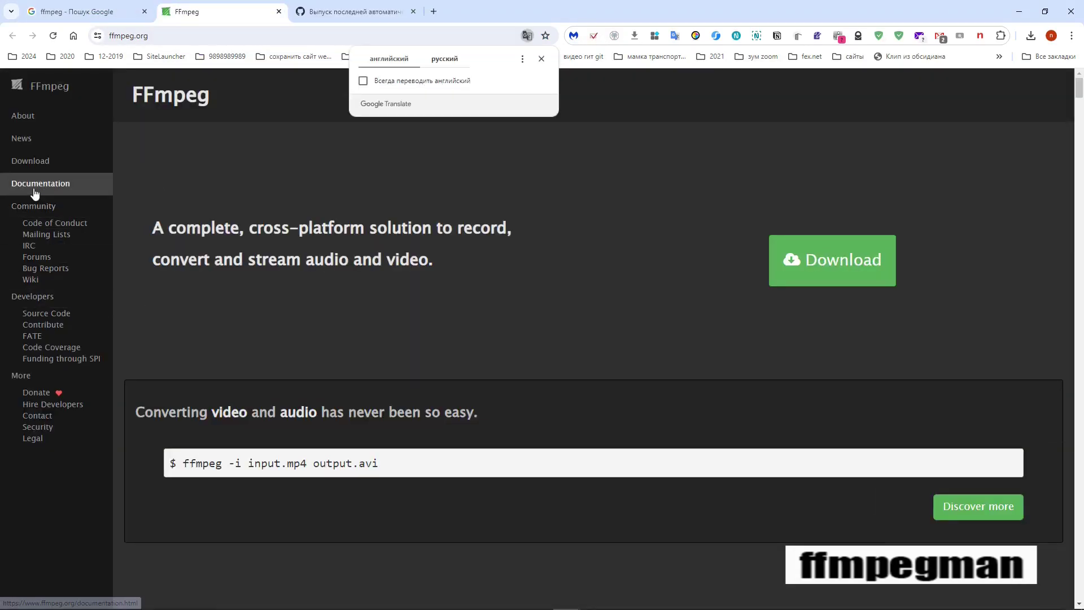
click(39, 182)
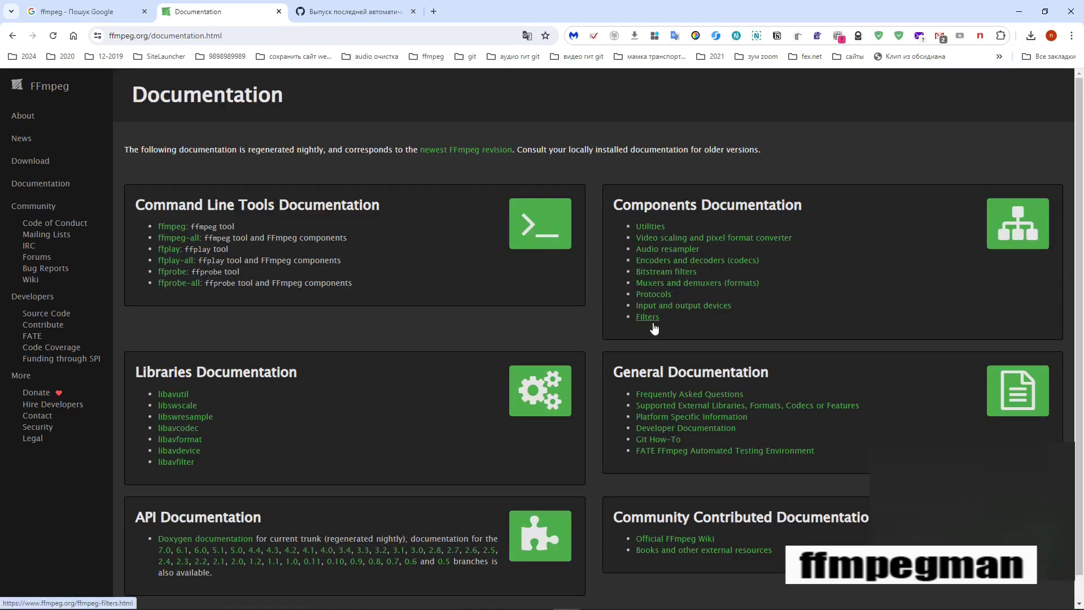
click(651, 317)
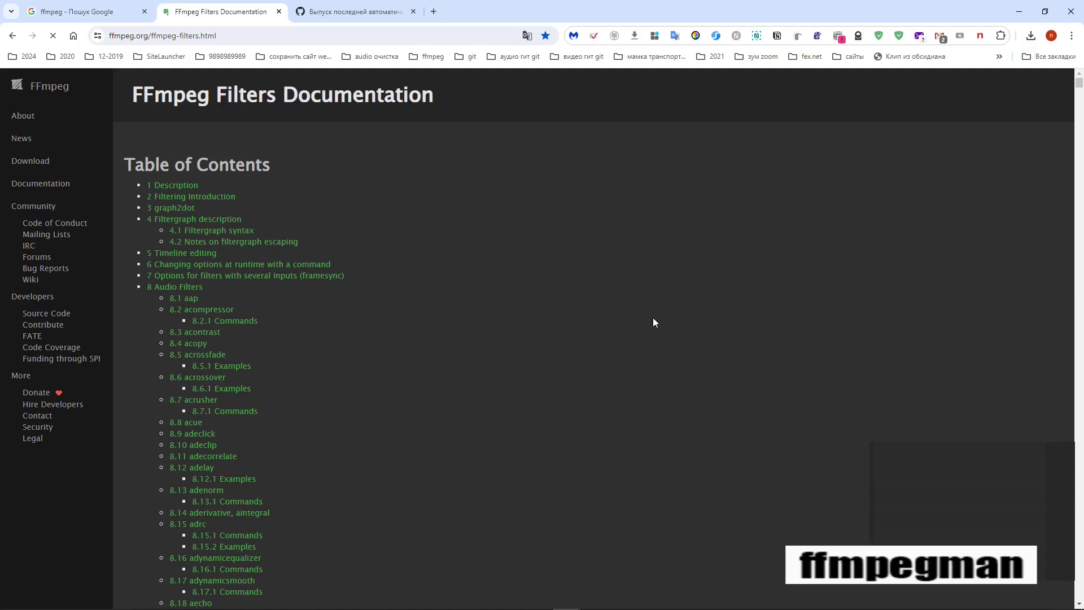
Search the filters documentation for "npp", open the sharpen_npp section and highlight "(libnpp)" in its description.
key(ctrl+f)
text(npp)
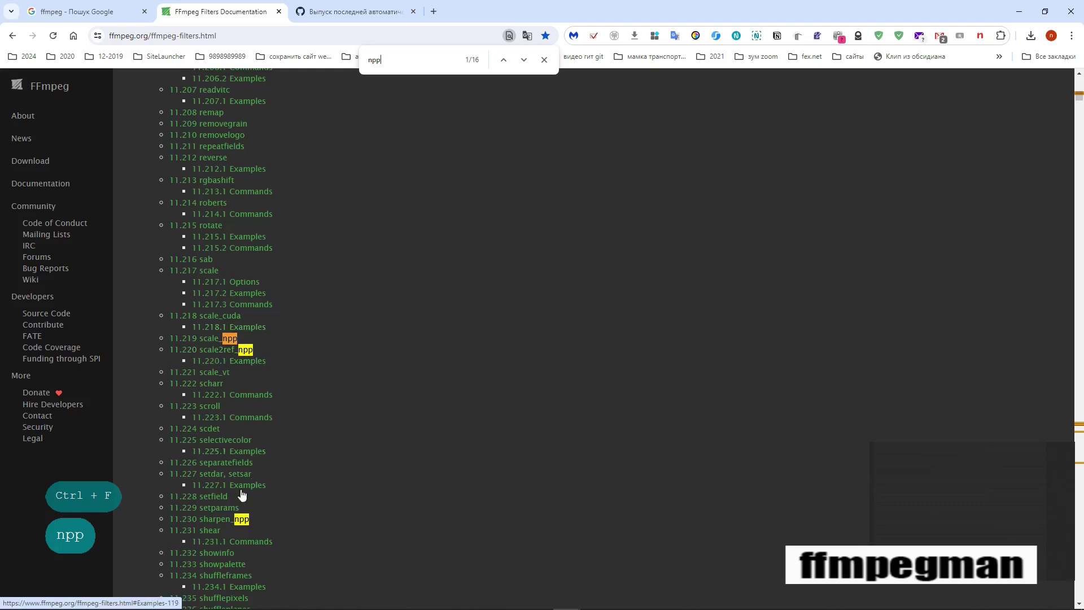
click(213, 520)
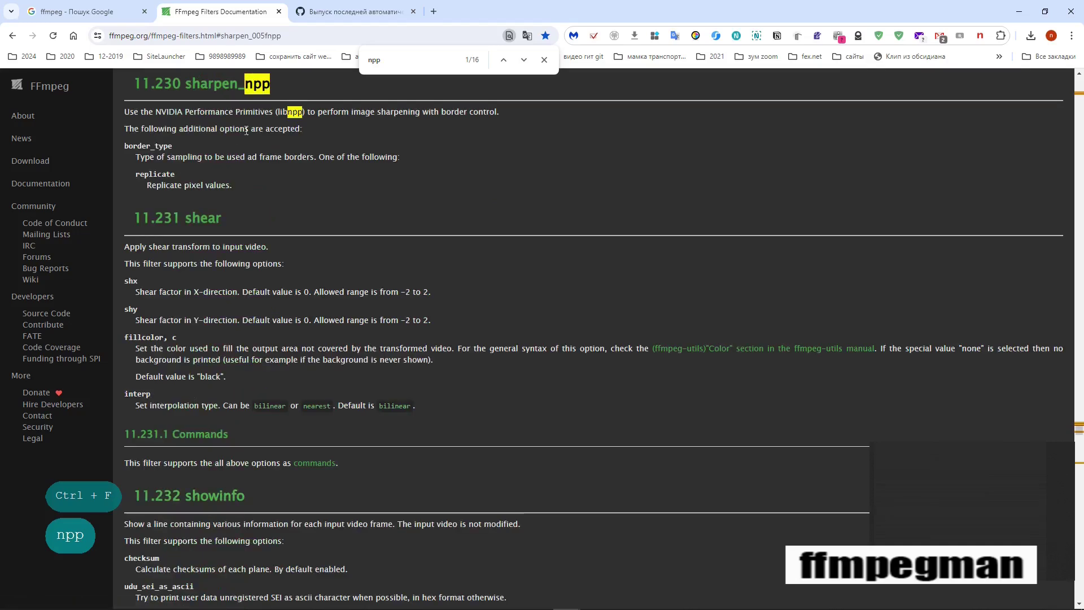
drag(270, 84, 304, 114)
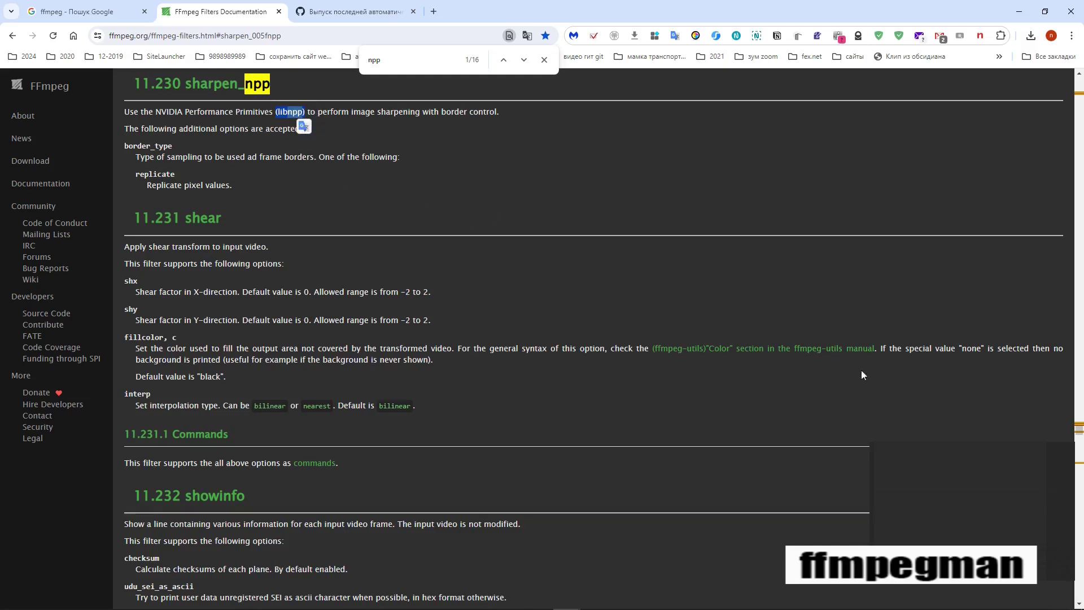
click(1062, 461)
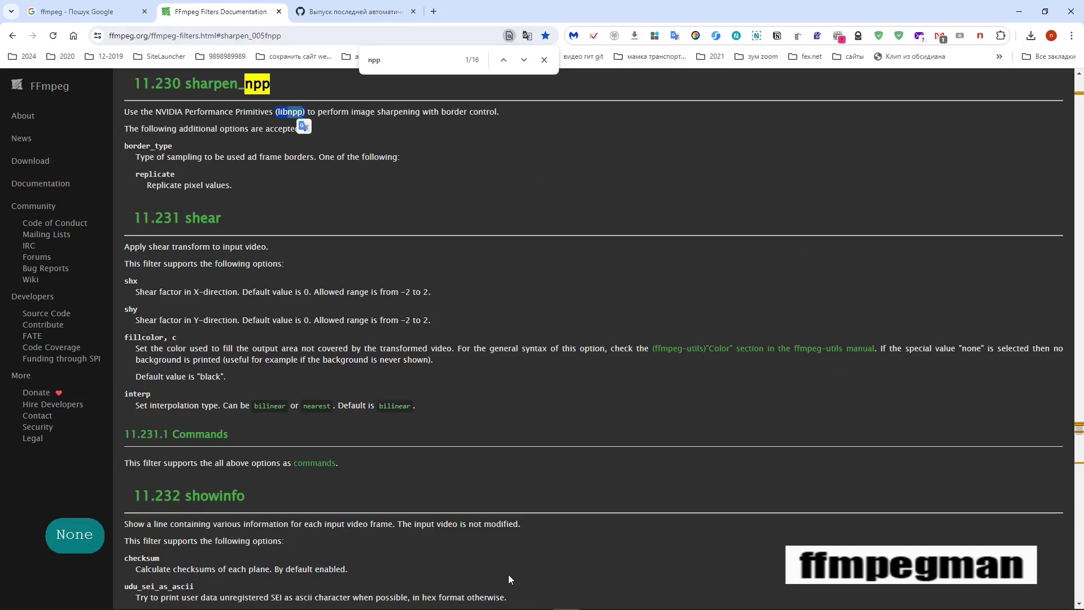
mouse_move(511, 606)
click(706, 276)
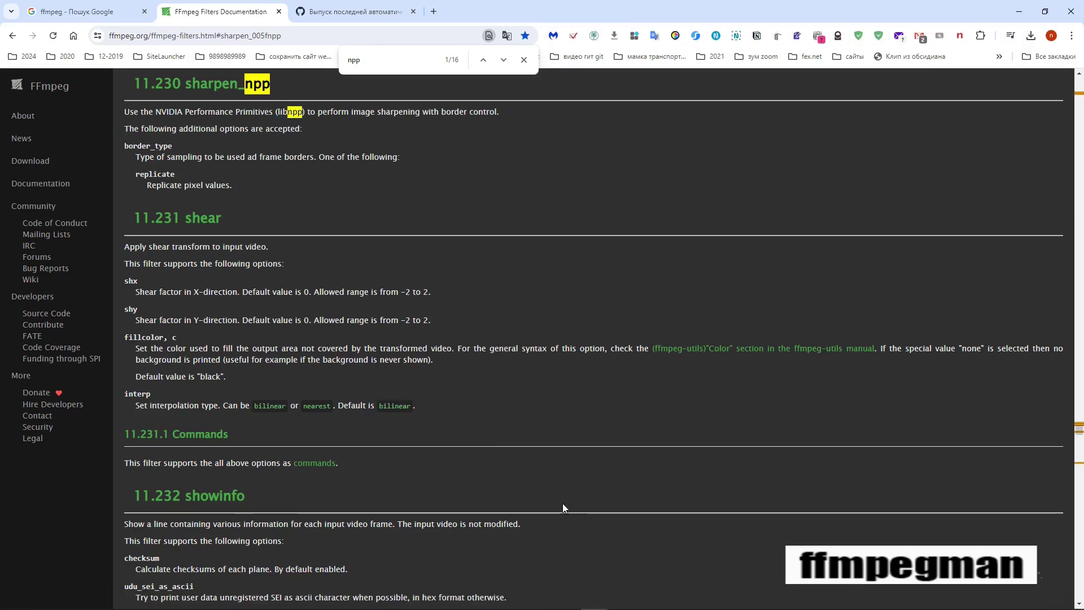
Open a Command Prompt window over the filters documentation.
click(534, 599)
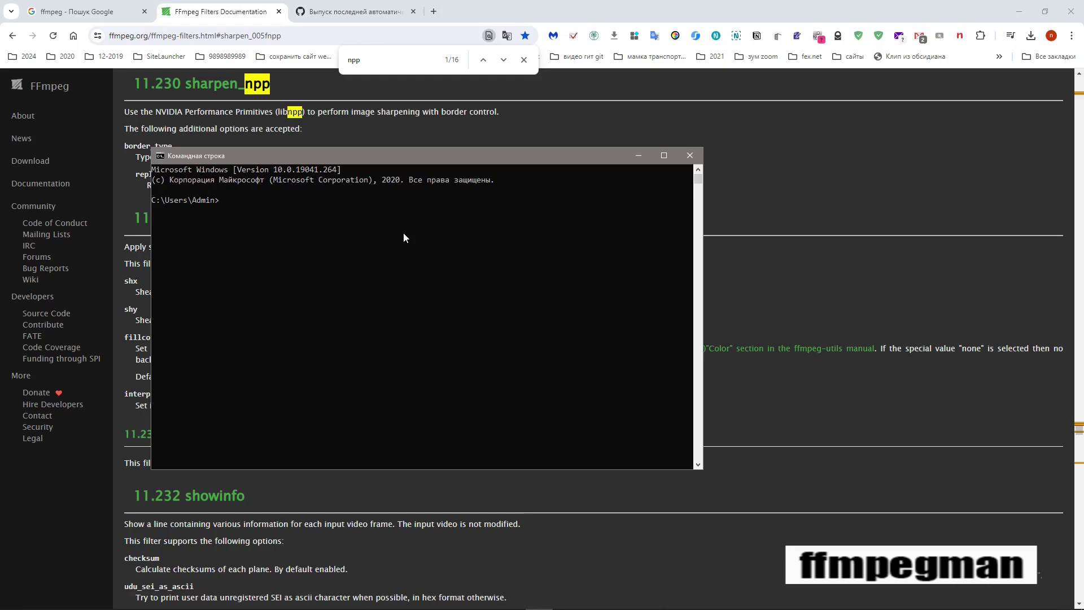
text(ааьз)
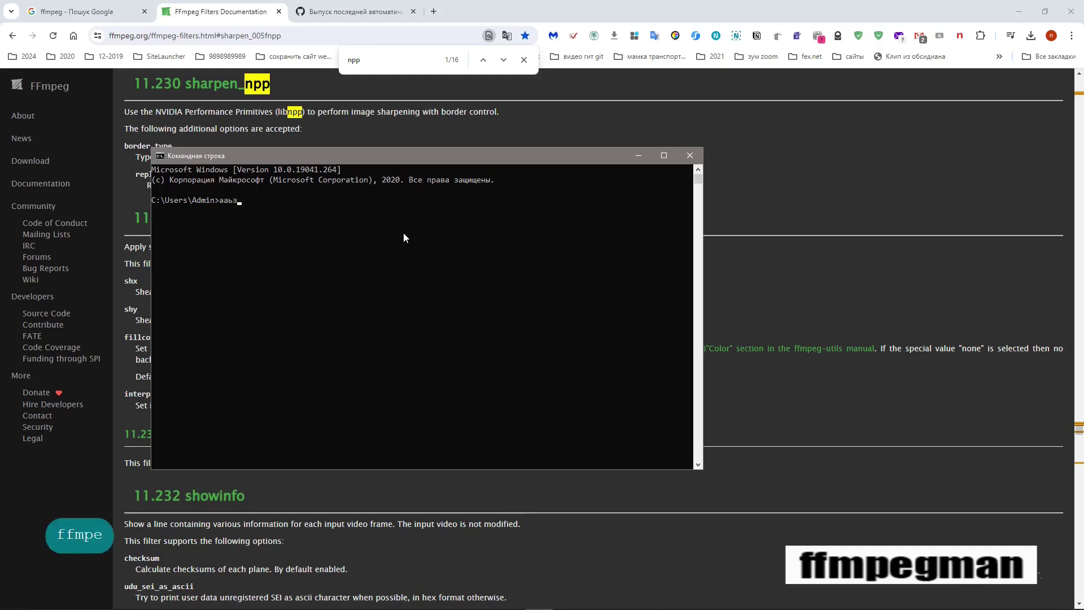
text(уп7 -)
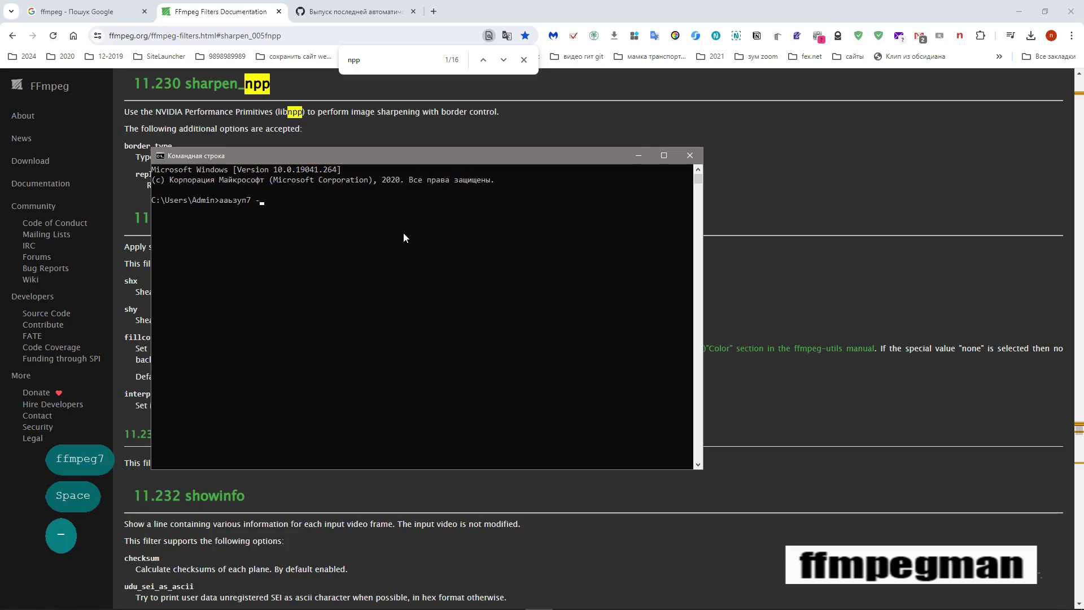
text(р)
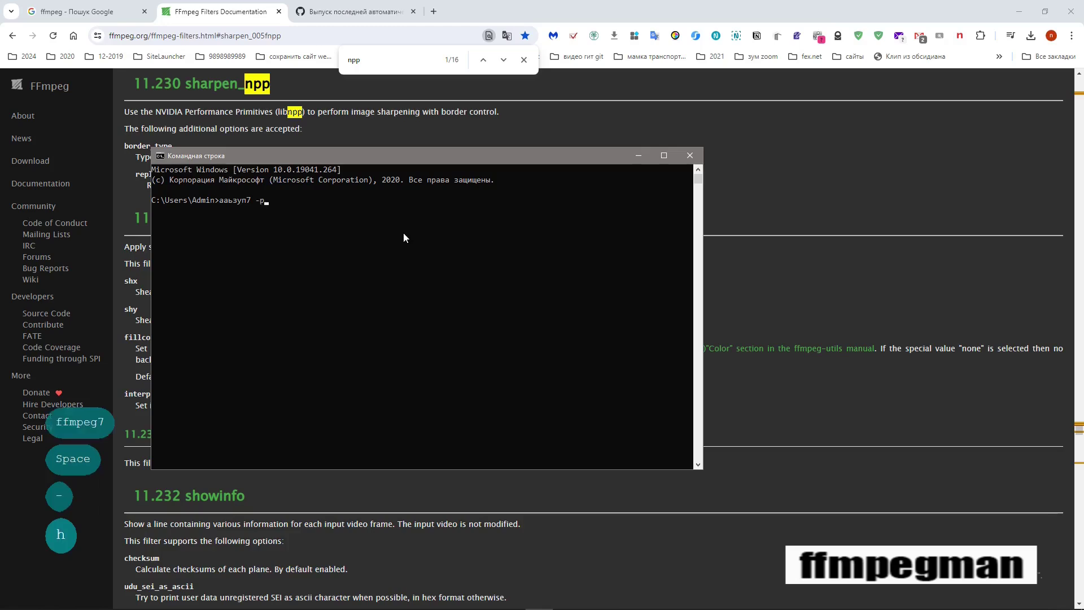
text(цфсс)
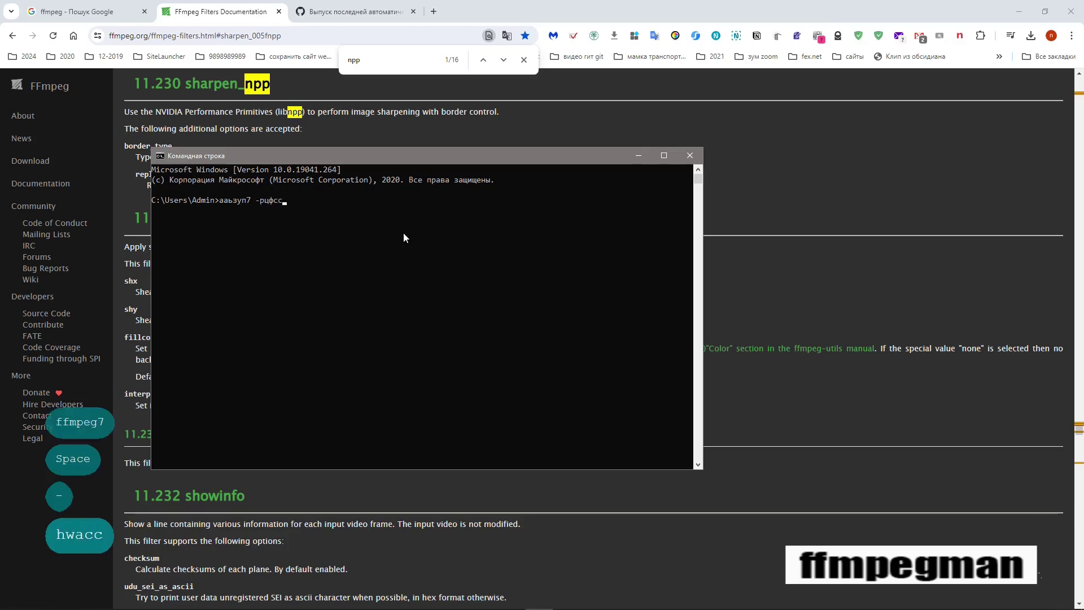
text(уд)
key(BackSpace)
key(BackSpace)
key(BackSpace)
key(BackSpace)
key(BackSpace)
key(BackSpace)
key(BackSpace)
key(BackSpace)
key(BackSpace)
key(BackSpace)
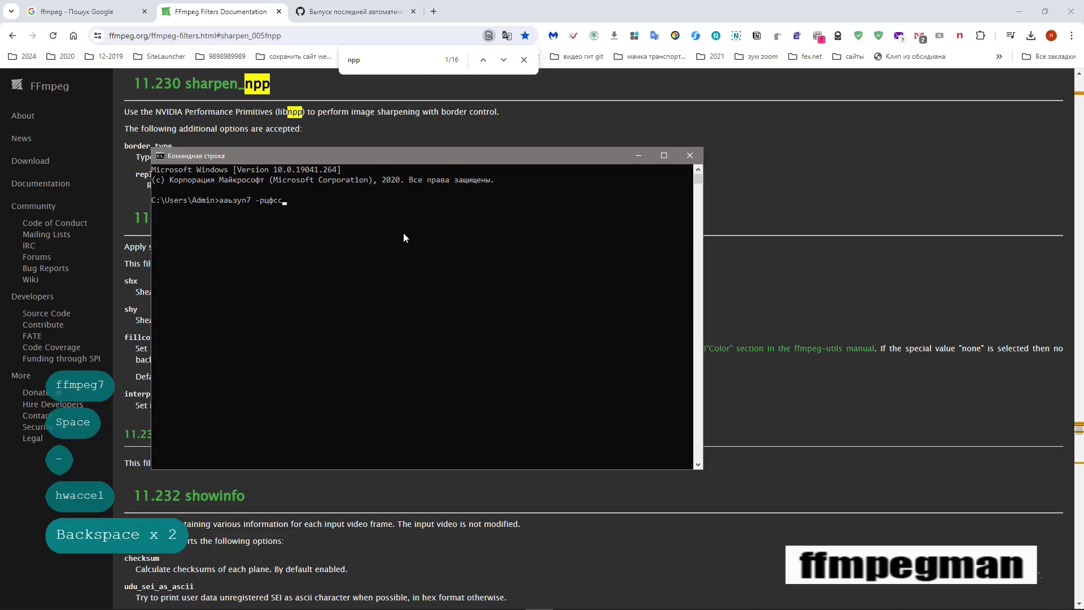
key(BackSpace)
key(BackSpace)
key(BackSpace)
key(BackSpace)
key(BackSpace)
key(BackSpace)
key(BackSpace)
key(BackSpace)
Switch the keyboard layout to English (US) and run "ffmpeg7 -hwaccels" to list the hardware acceleration methods.
key(ctrl+shift)
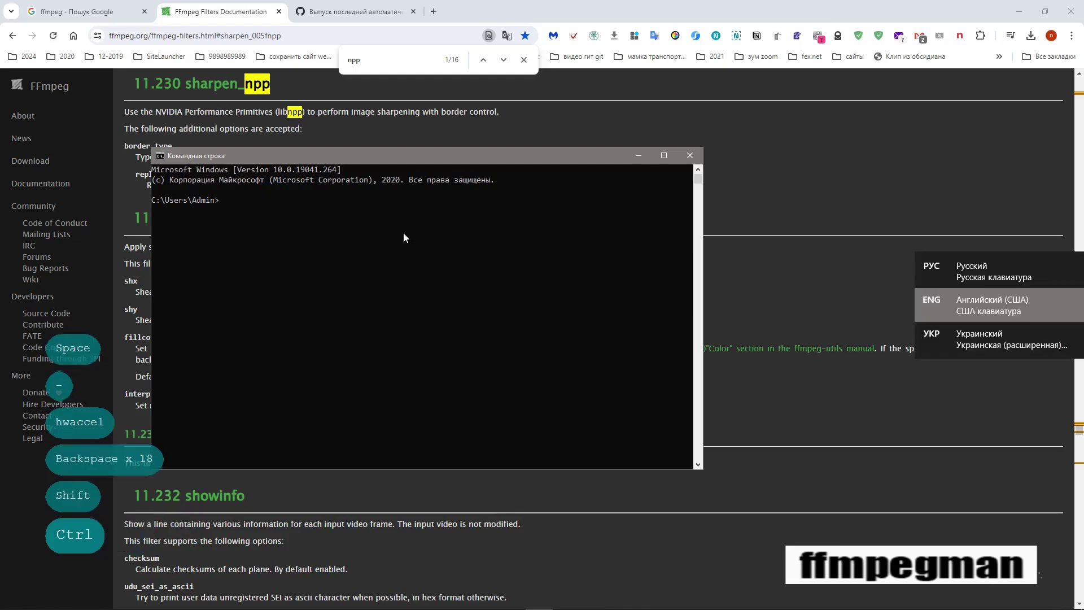
key(alt)
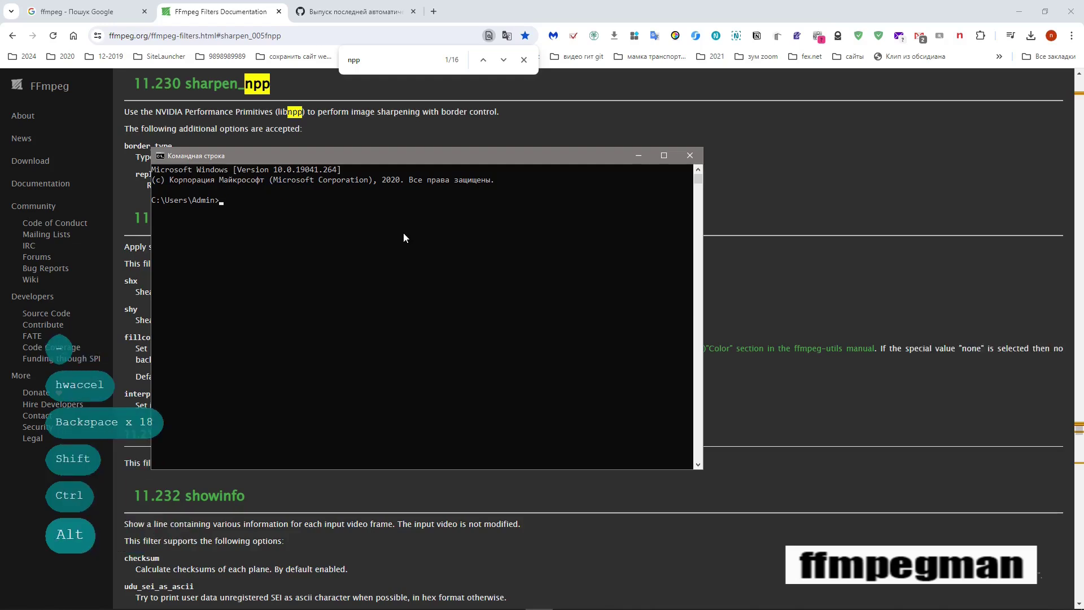
text(ffmp)
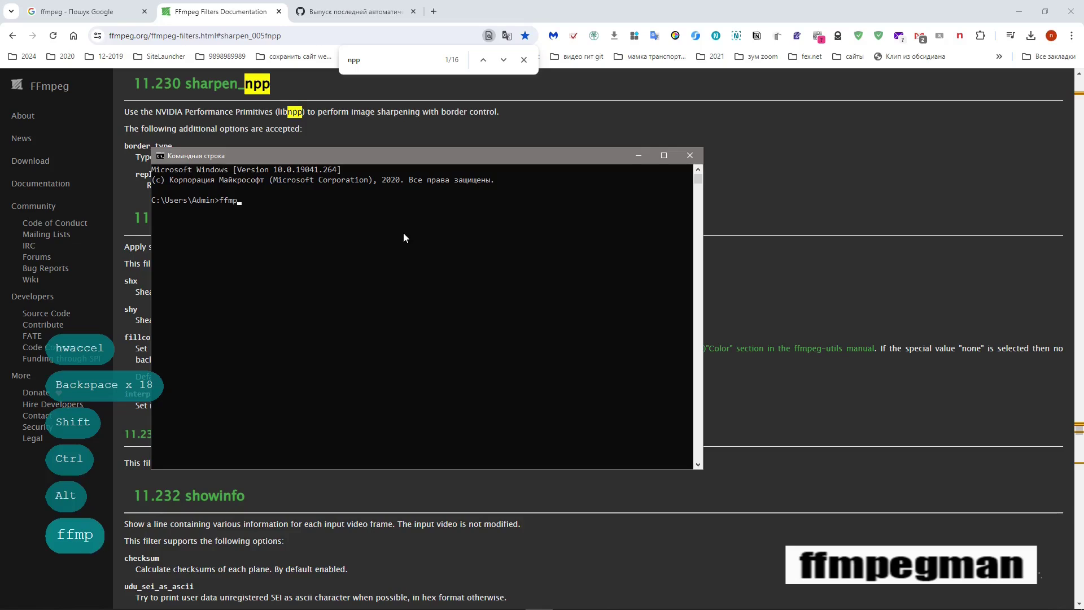
text(eg7 -)
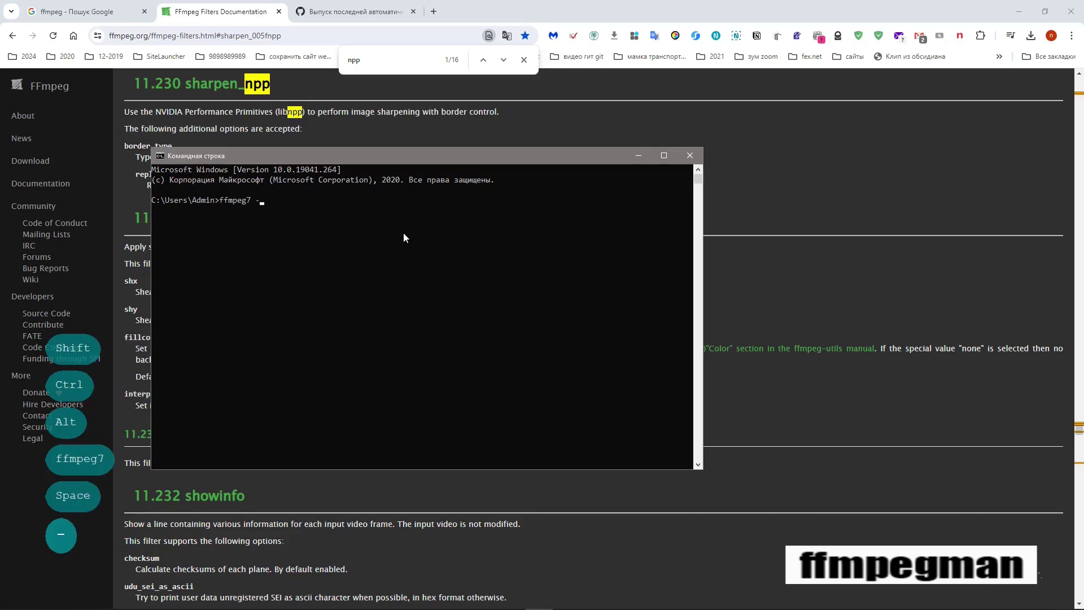
text(hwaccel)
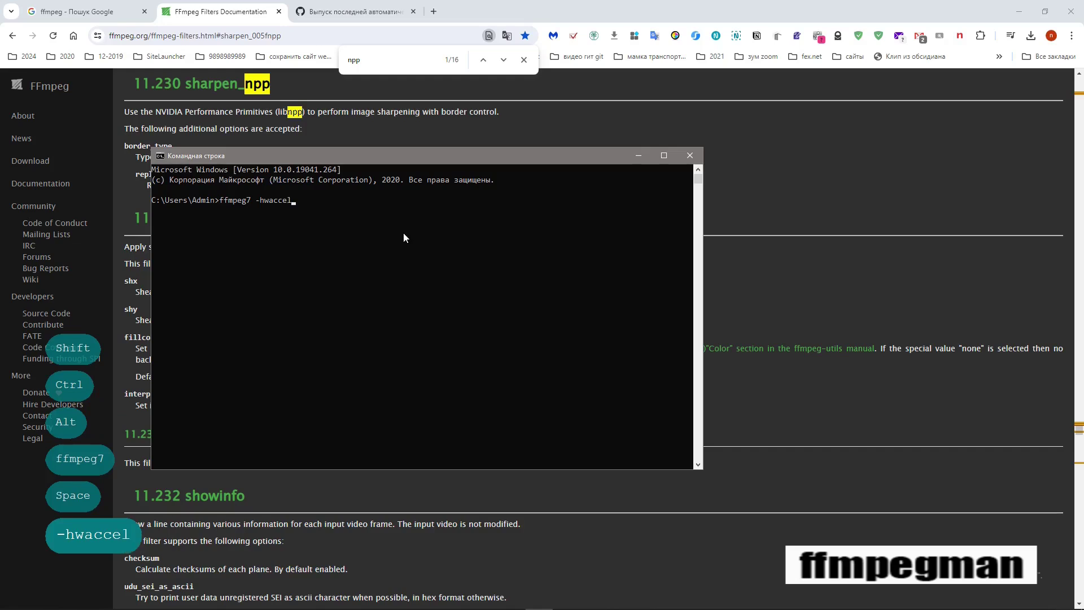
text(s)
key(Return)
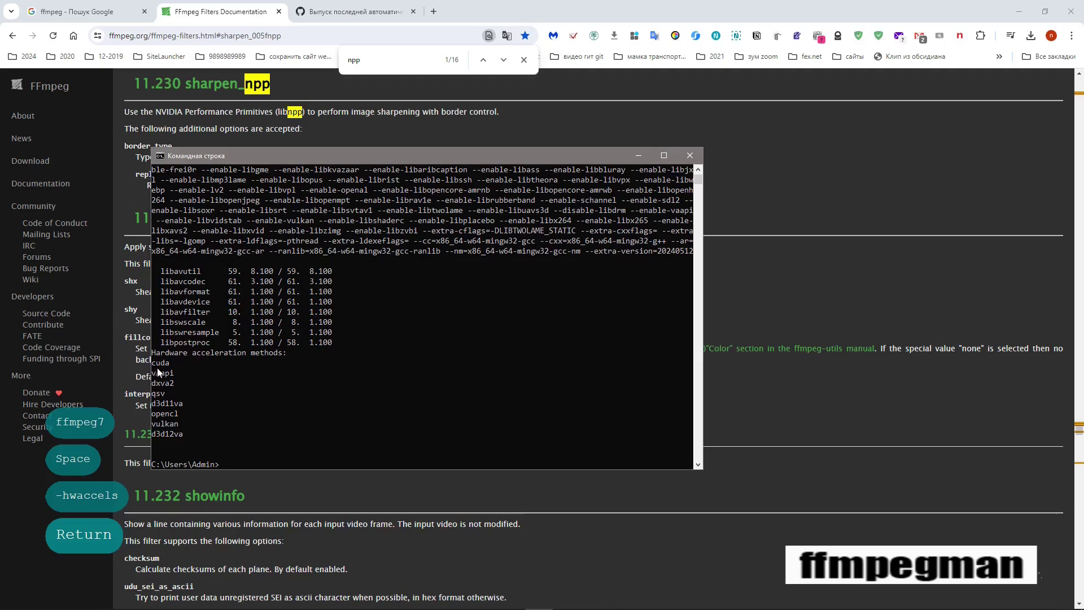
Review ffmpeg7's hardware acceleration methods, highlighting the vaapi and vulkan entries.
drag(152, 362, 182, 372)
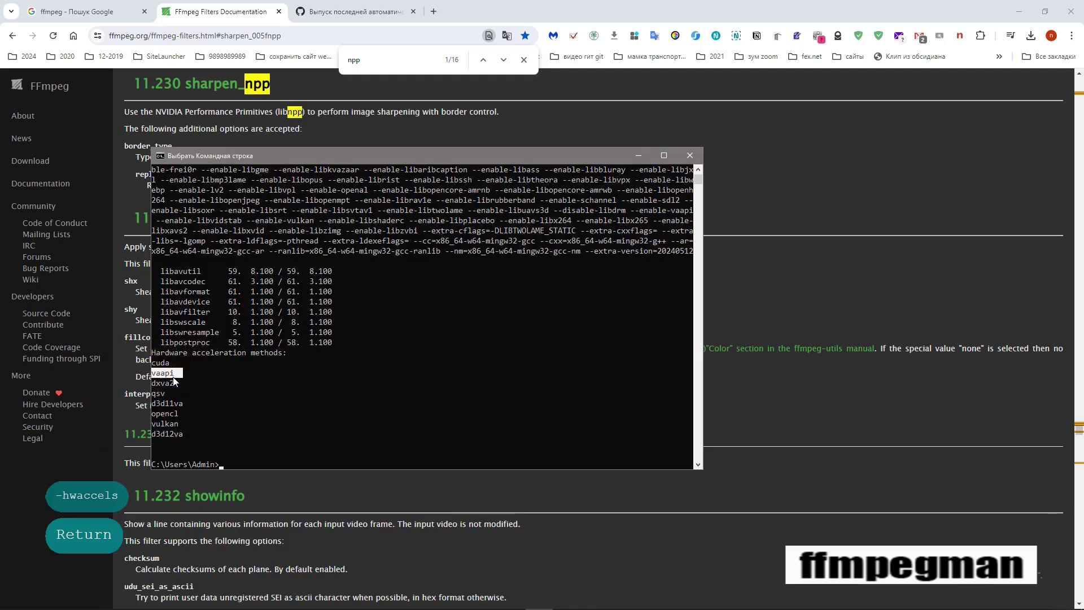
drag(152, 394, 182, 425)
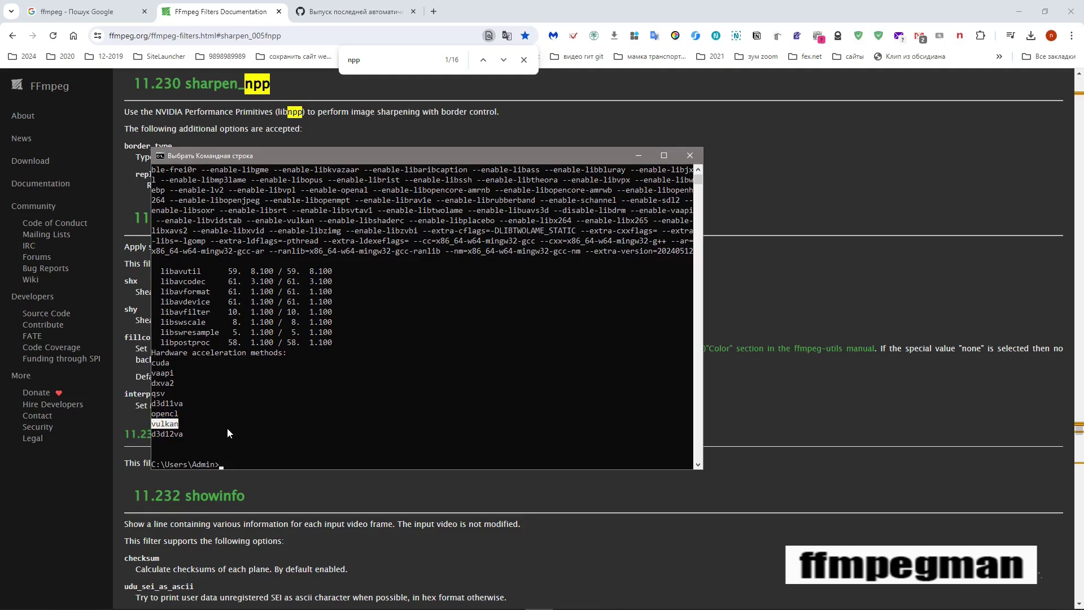
click(158, 413)
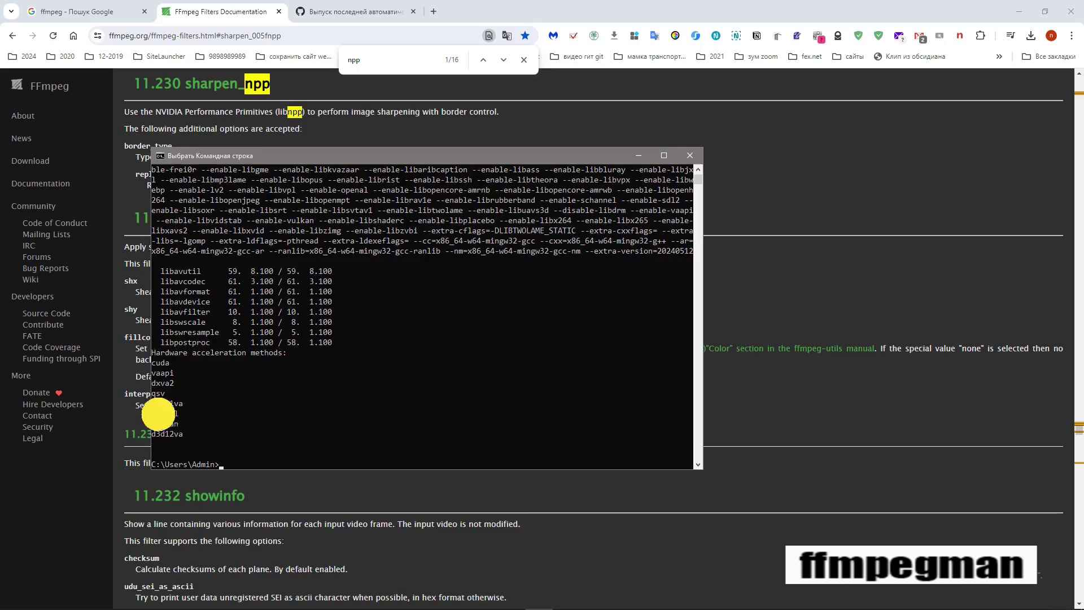
click(207, 412)
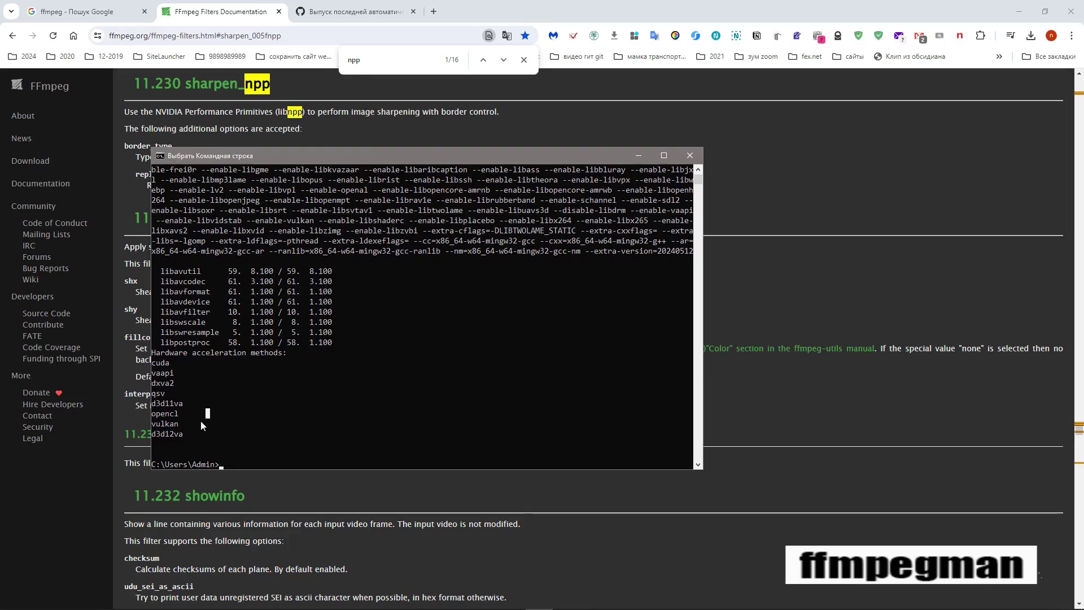
Reuse the previous command with the executable name changed to ffmpeg661 and run "ffmpeg661 -hwaccels".
key(Up)
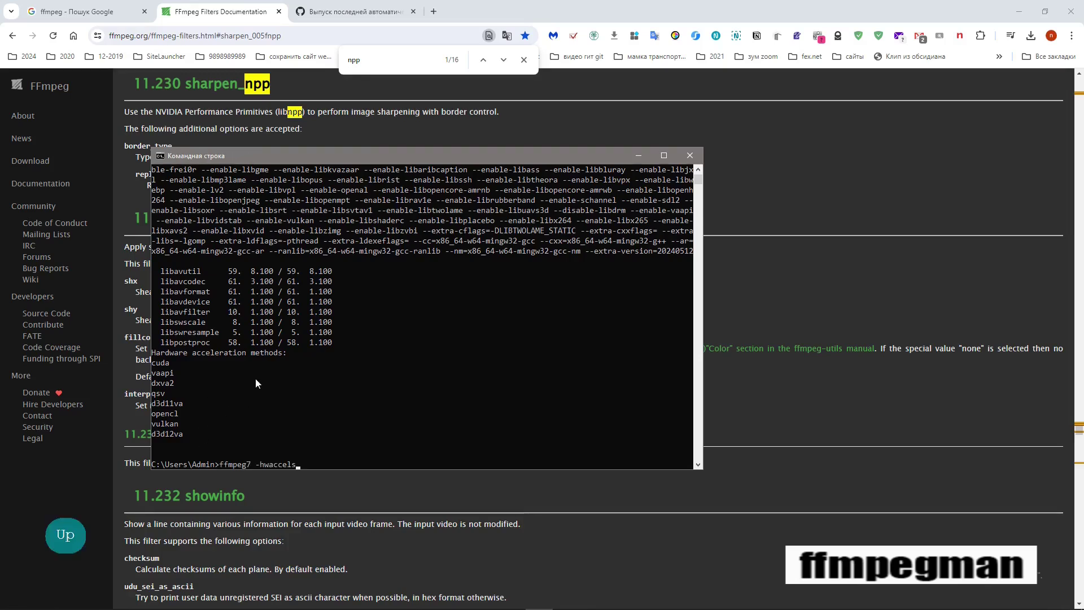
key(Left)
key(Left)
key(Left)
key(Left)
key(Left)
key(Left)
key(Left)
key(Left)
key(Left)
key(Left)
key(Left)
key(Delete)
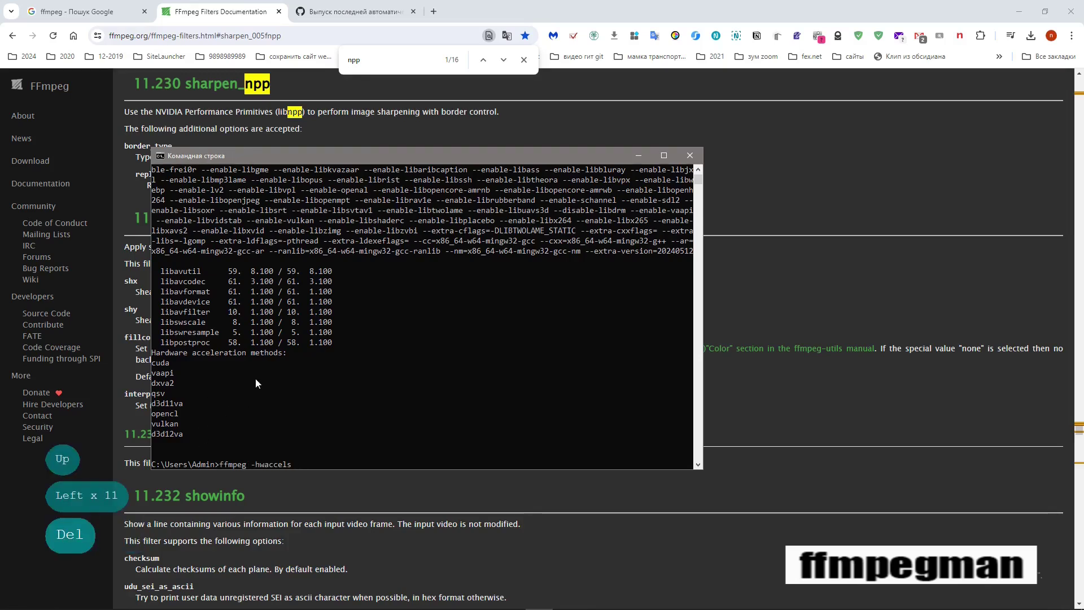
text(661)
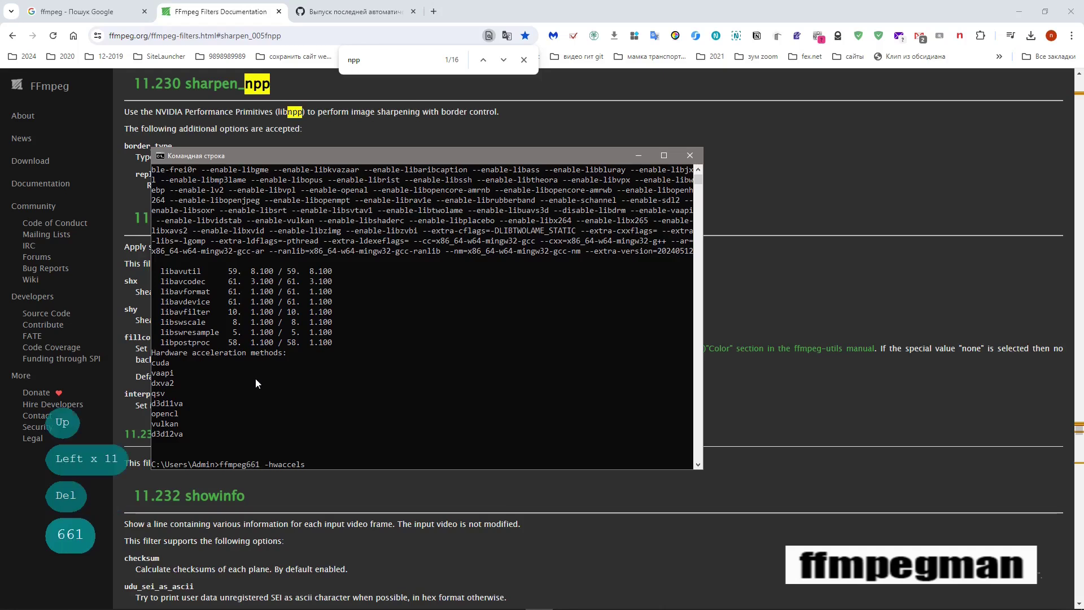
key(Return)
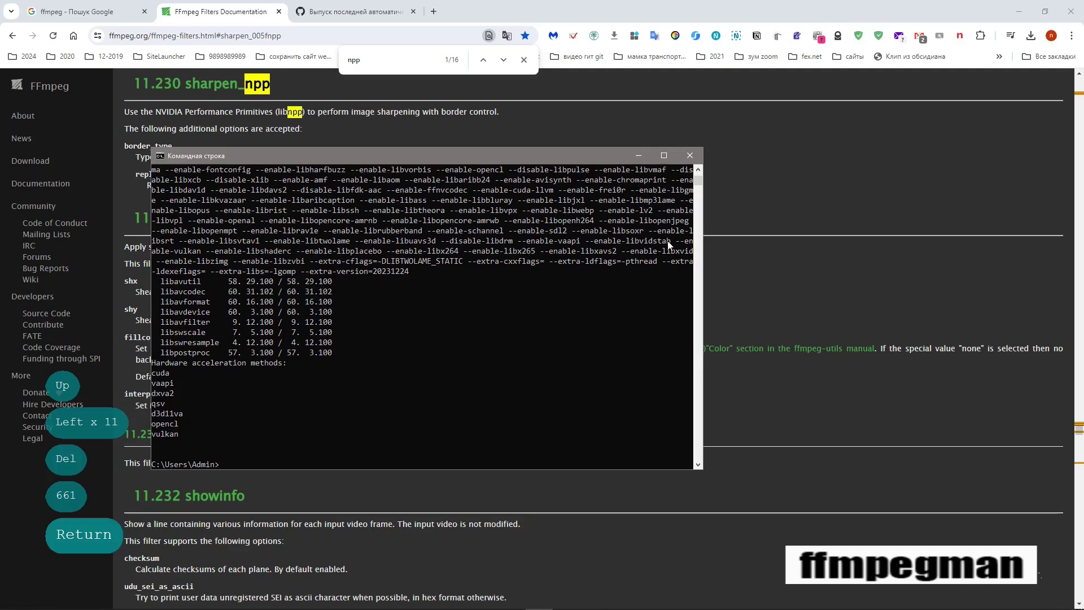
Compare both hardware acceleration lists, highlighting d3d12va in the ffmpeg7 output and the whole methods list in the ffmpeg661 output.
click(699, 168)
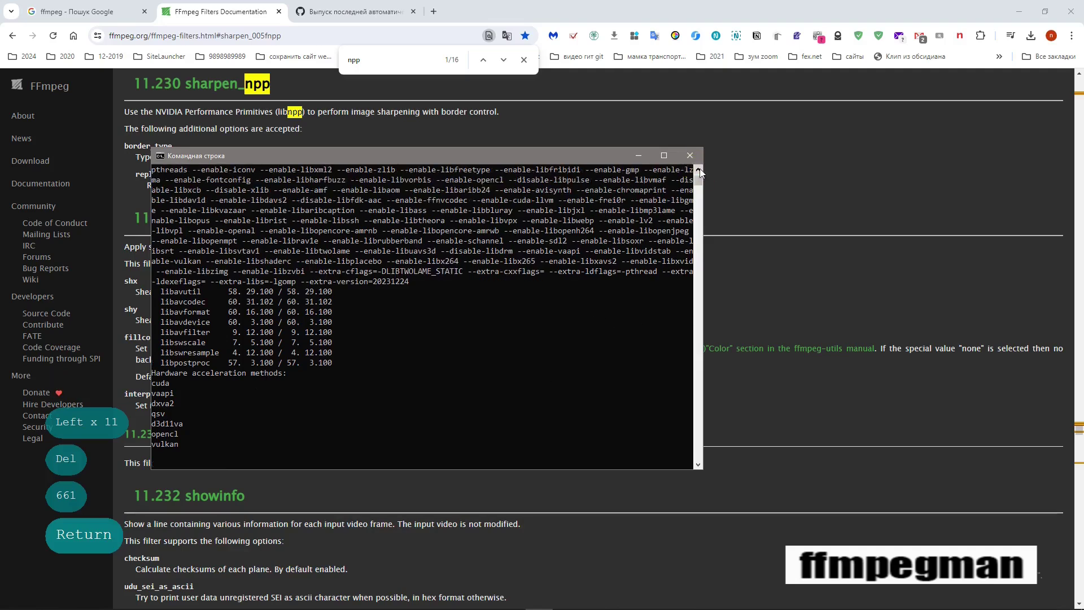
scroll(282, 200, up, 2)
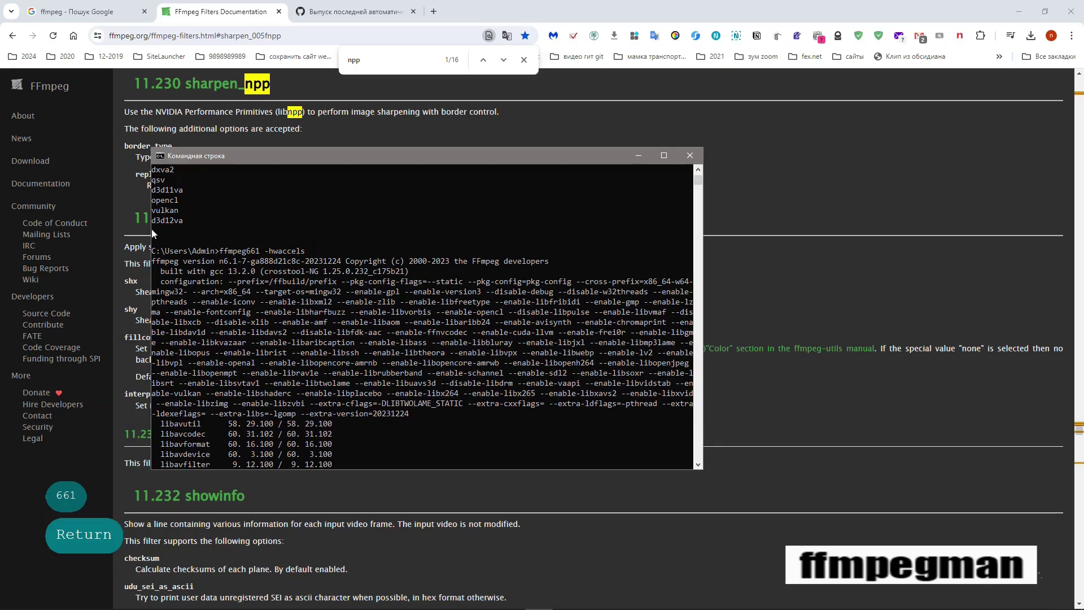
drag(151, 223, 182, 222)
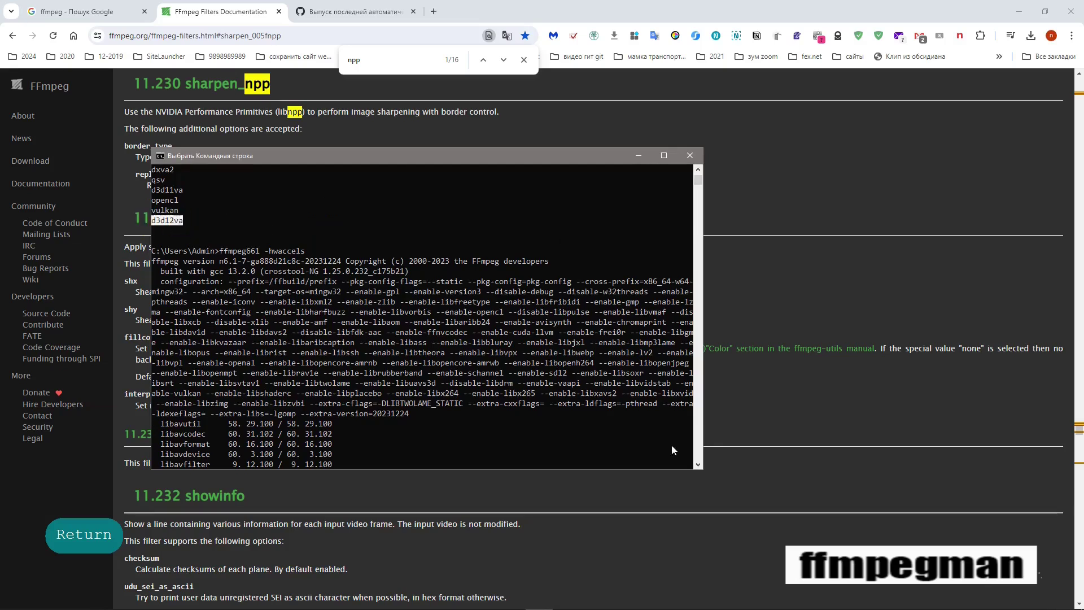
click(698, 465)
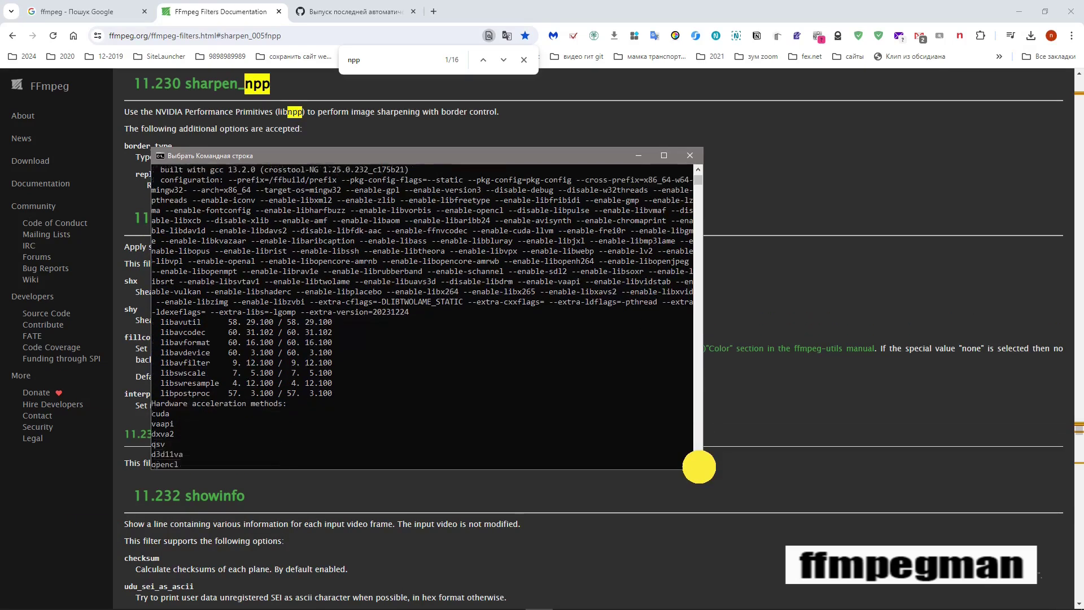
click(698, 465)
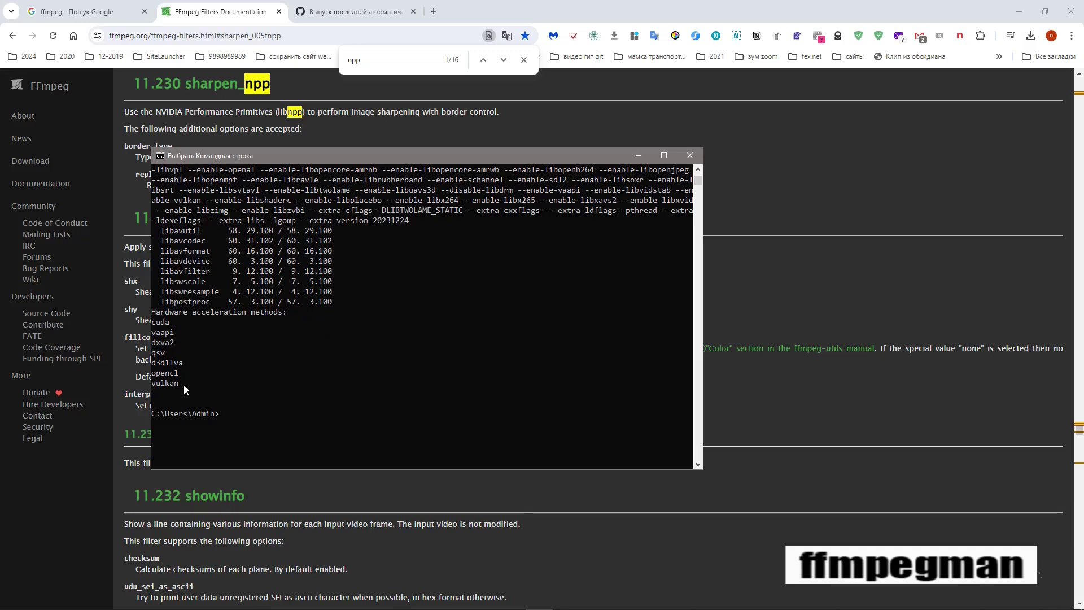
drag(184, 384, 150, 310)
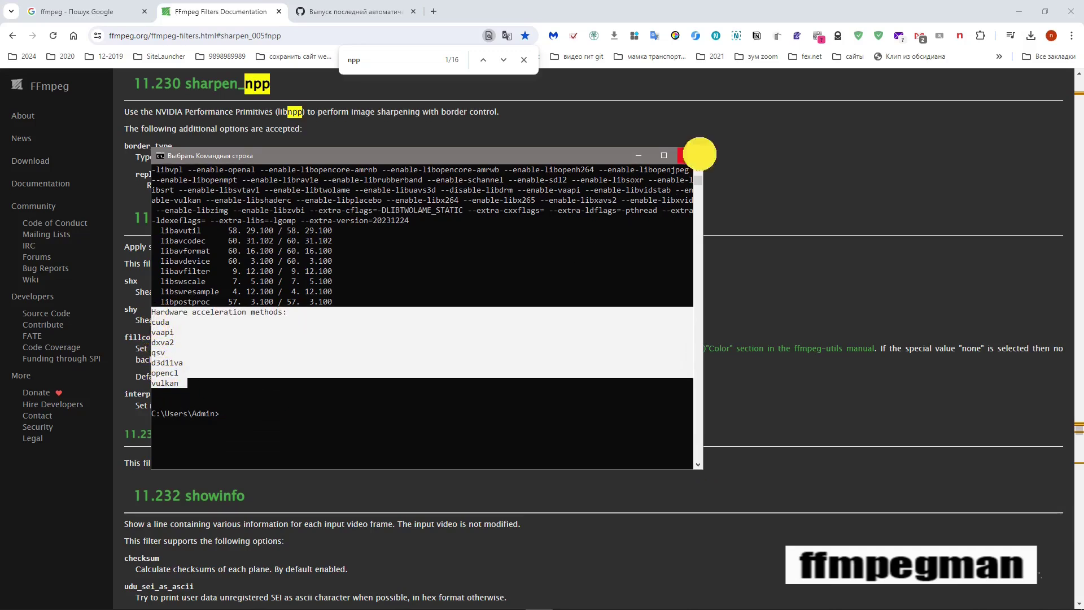